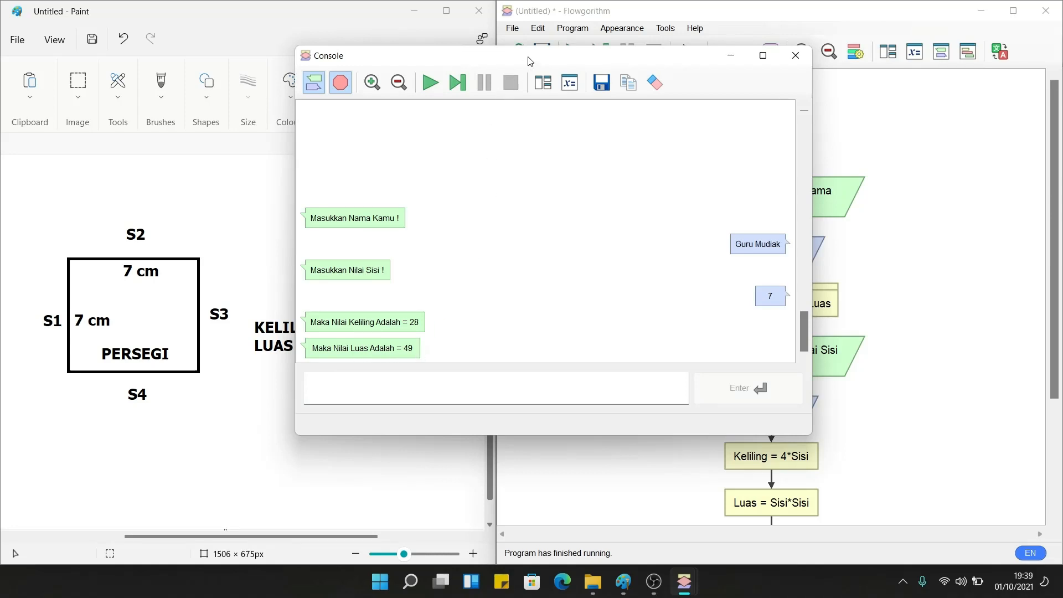
# Move the console window off the square's formulas, open Calculator and place it so the formulas stay uncovered
pyautogui.moveTo(530, 61); pyautogui.dragTo(786, 57)
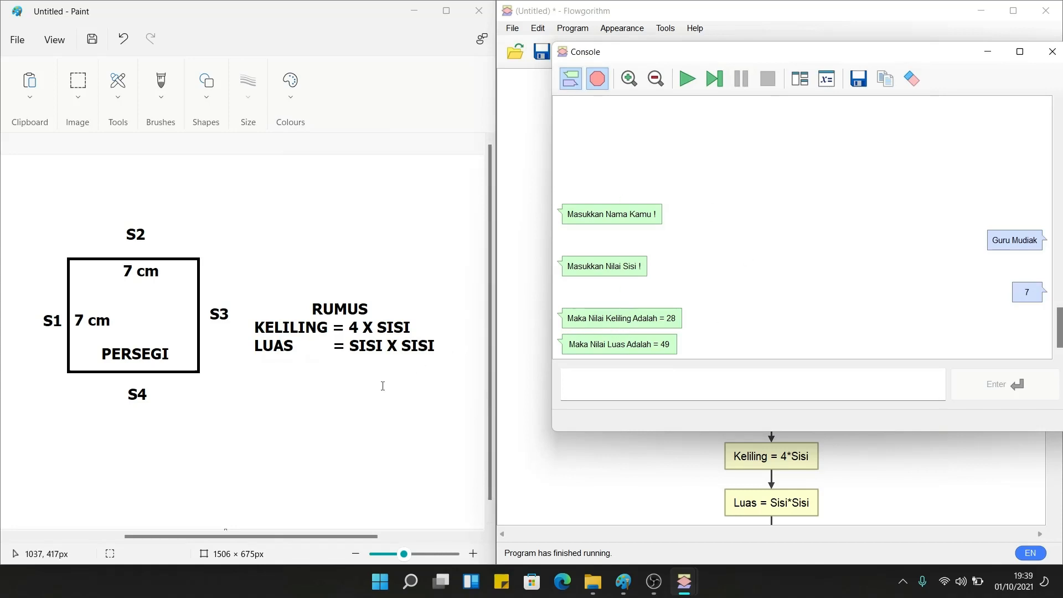
pyautogui.click(384, 586)
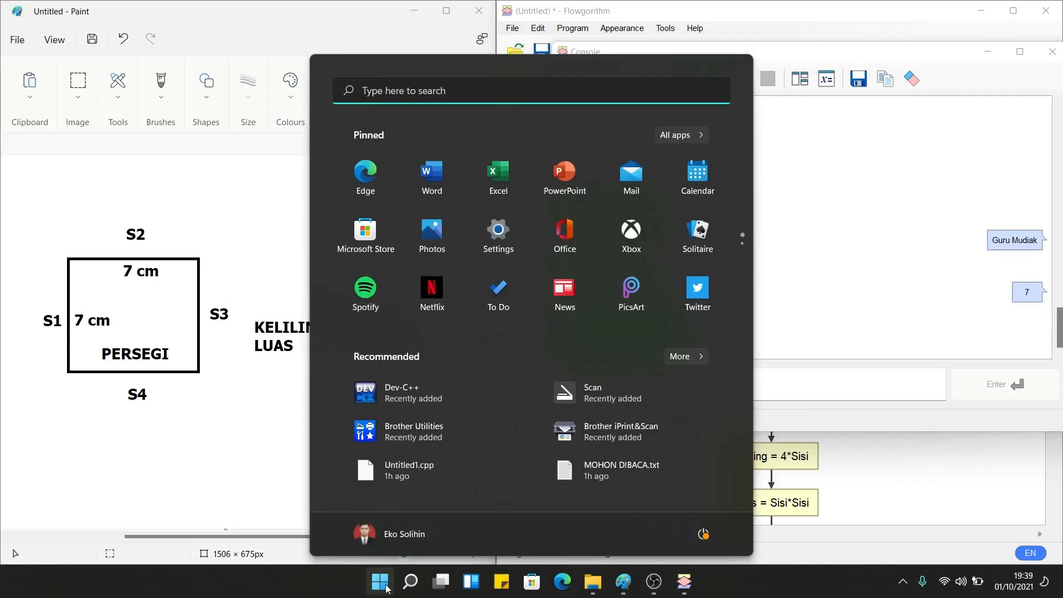
pyautogui.write('calculator')
pyautogui.press('Return')
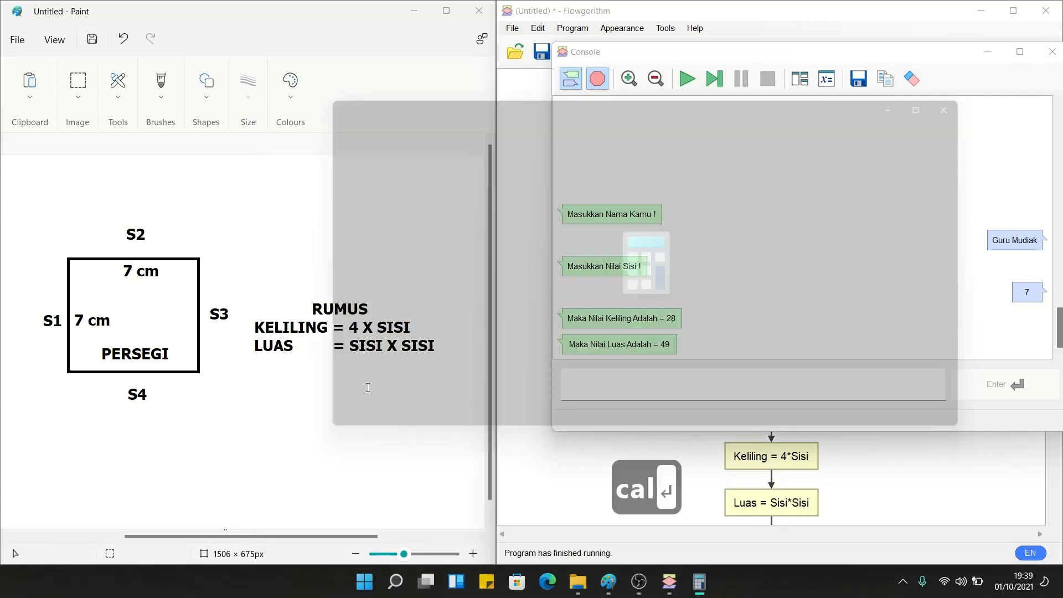
pyautogui.moveTo(463, 92); pyautogui.dragTo(643, 93)
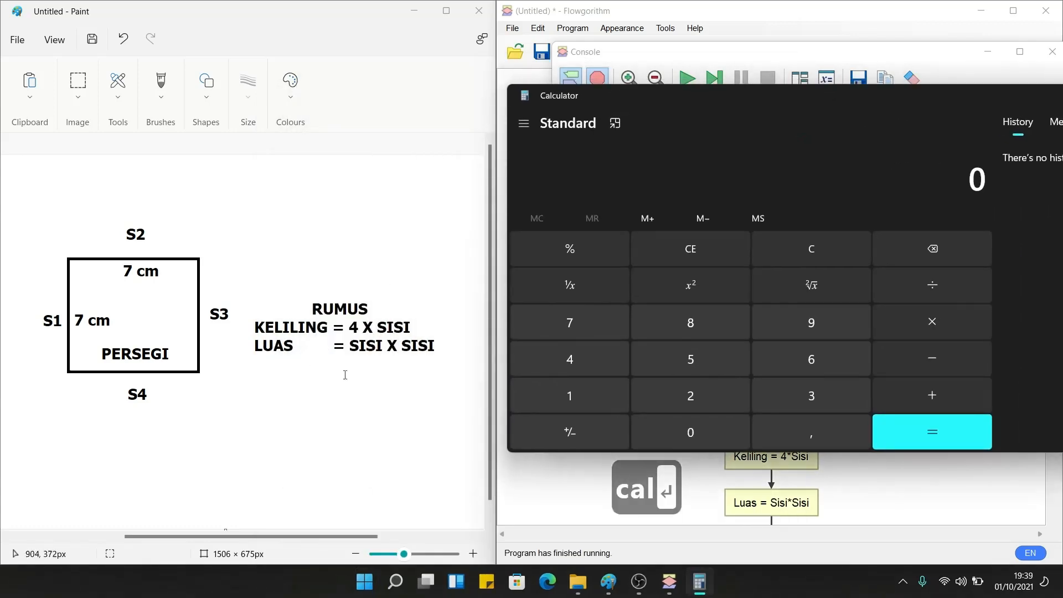
# Calculate the square's perimeter as 4 × 7
pyautogui.click(570, 361)
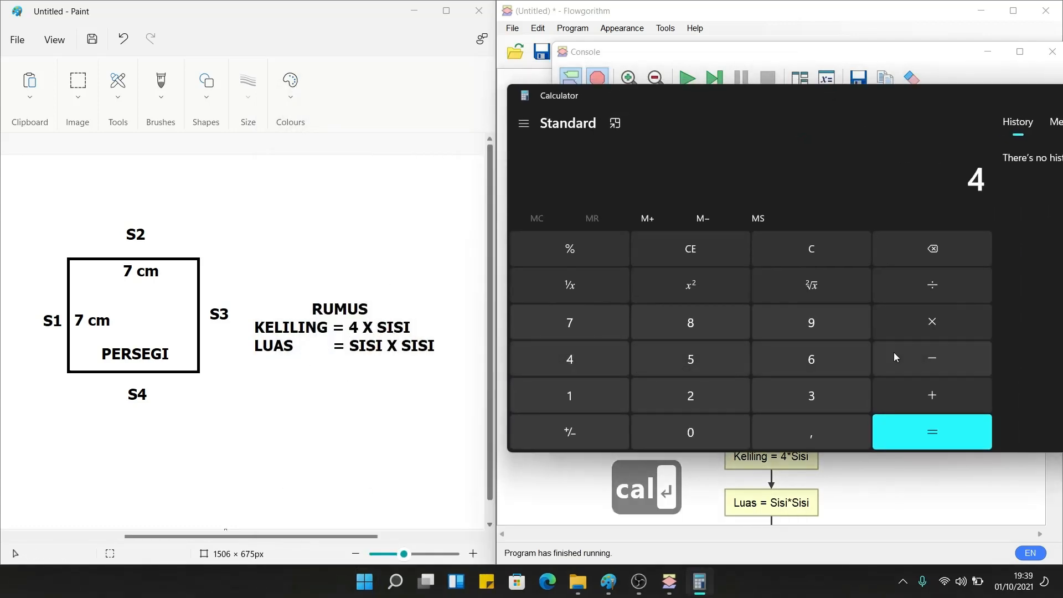
pyautogui.click(895, 333)
pyautogui.click(584, 320)
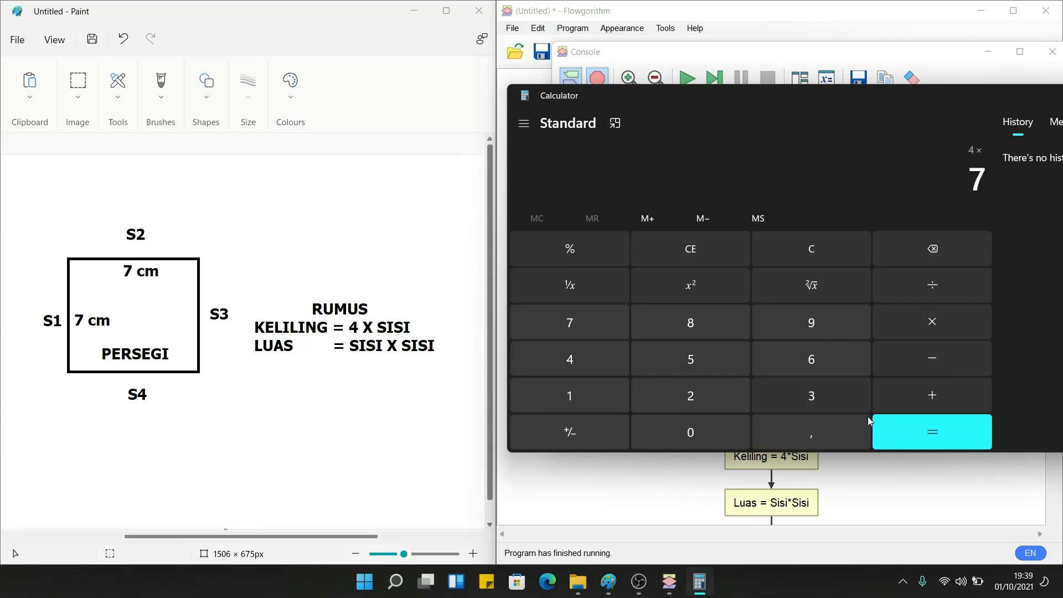
pyautogui.click(923, 428)
# Reposition the calculator, clear the previous result and calculate the square's area as 7 × 7
pyautogui.moveTo(795, 99); pyautogui.dragTo(742, 54)
pyautogui.click(797, 202)
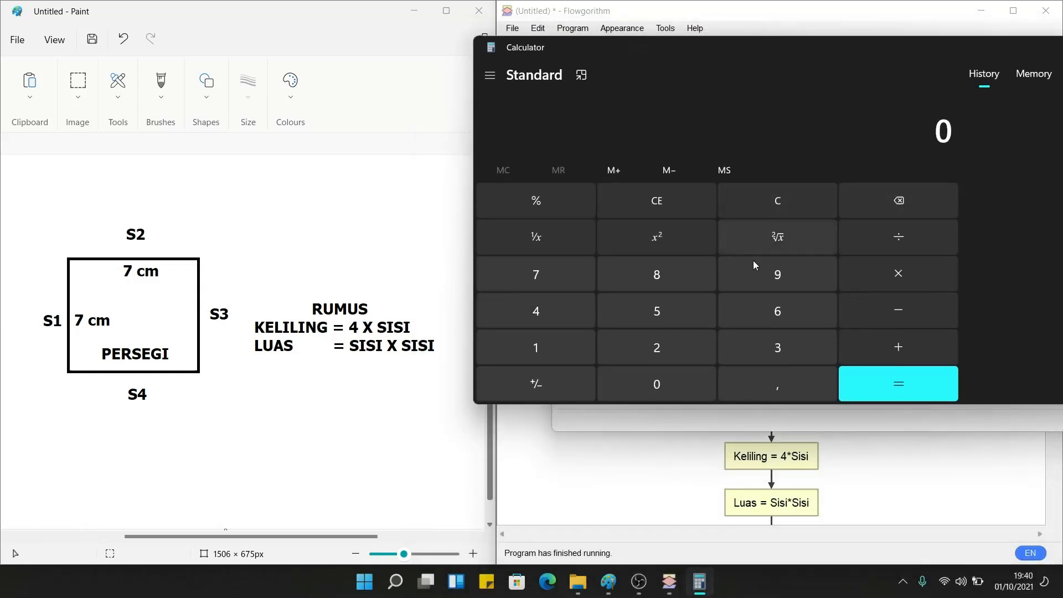
pyautogui.click(540, 275)
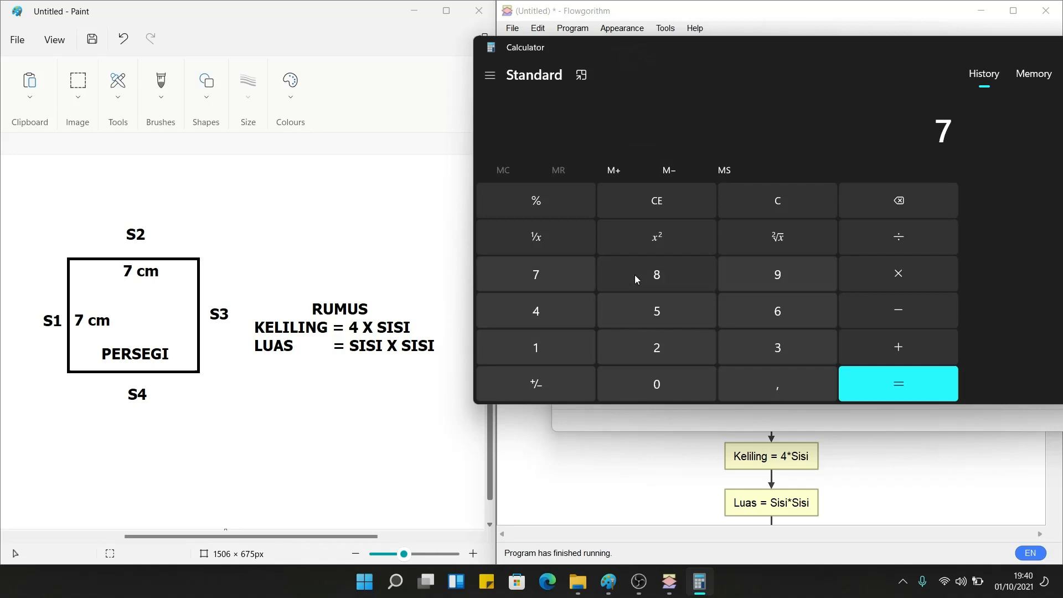
pyautogui.click(882, 272)
pyautogui.click(550, 272)
pyautogui.click(886, 382)
# Compare the calculator history with the console's perimeter and area output, minimise the calculator and move the console off the flowchart
pyautogui.moveTo(714, 52); pyautogui.dragTo(354, 221)
pyautogui.moveTo(614, 217)
pyautogui.mouseDown()
pyautogui.moveTo(600, 378)
pyautogui.moveTo(720, 373)
pyautogui.mouseUp()
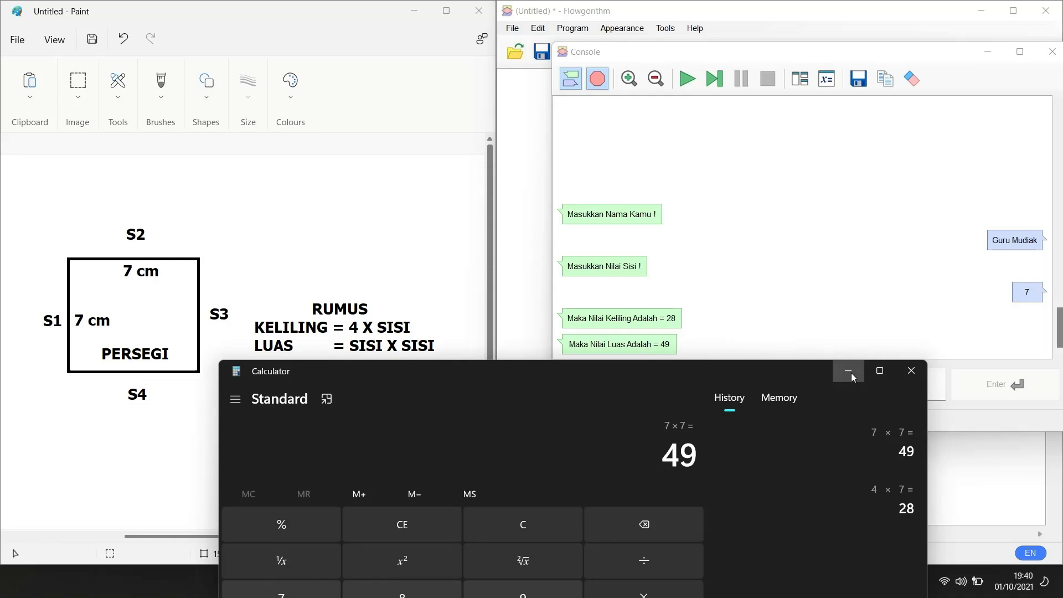
pyautogui.click(849, 372)
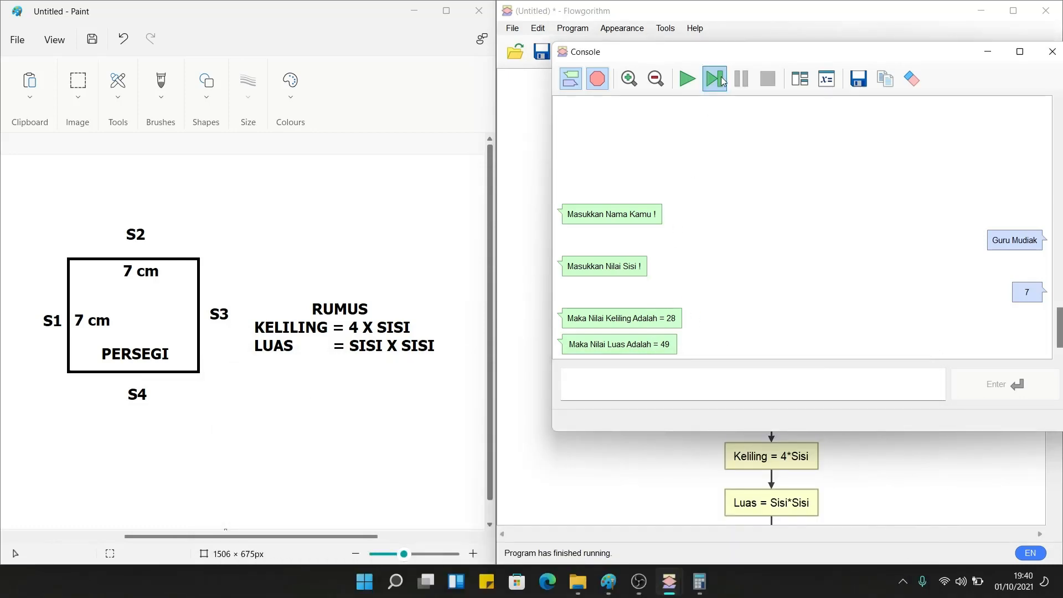
pyautogui.moveTo(742, 63)
pyautogui.mouseDown()
pyautogui.moveTo(584, 156)
pyautogui.moveTo(280, 146)
pyautogui.moveTo(167, 61)
pyautogui.mouseUp()
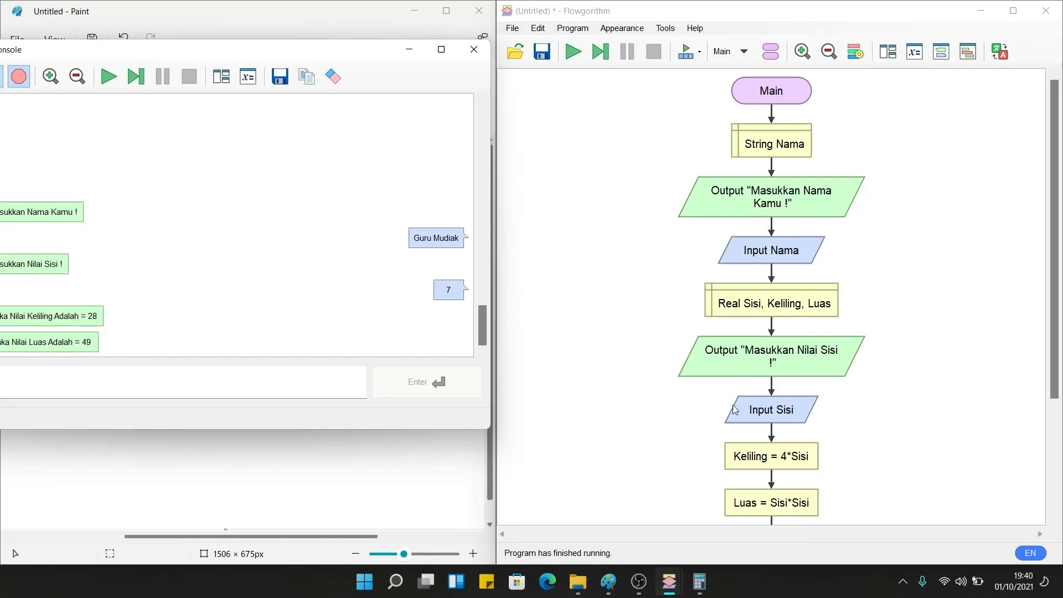
# Open Word and create a blank document
pyautogui.press('super')
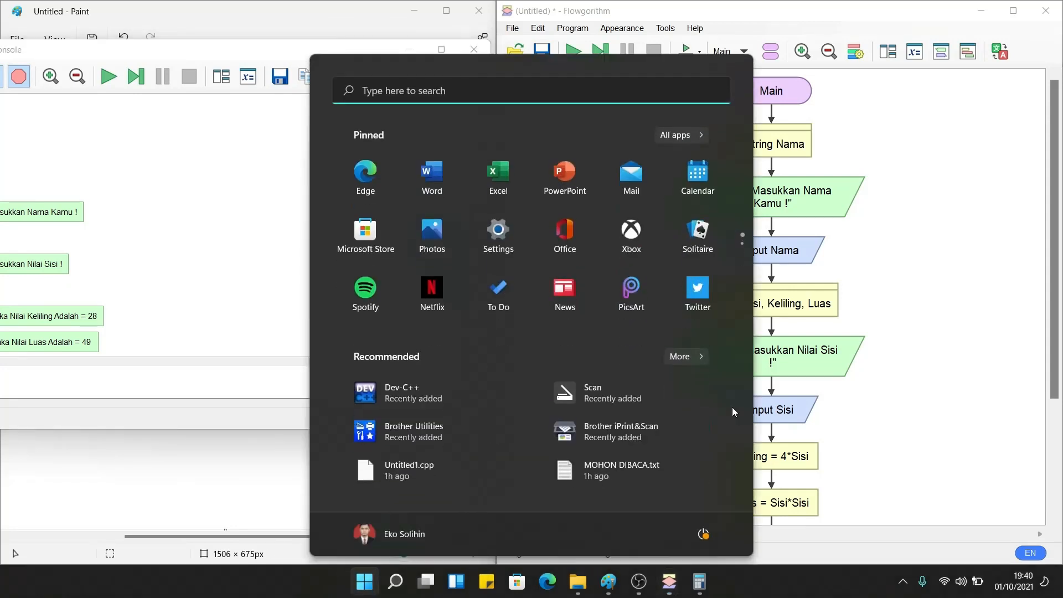
pyautogui.click(432, 174)
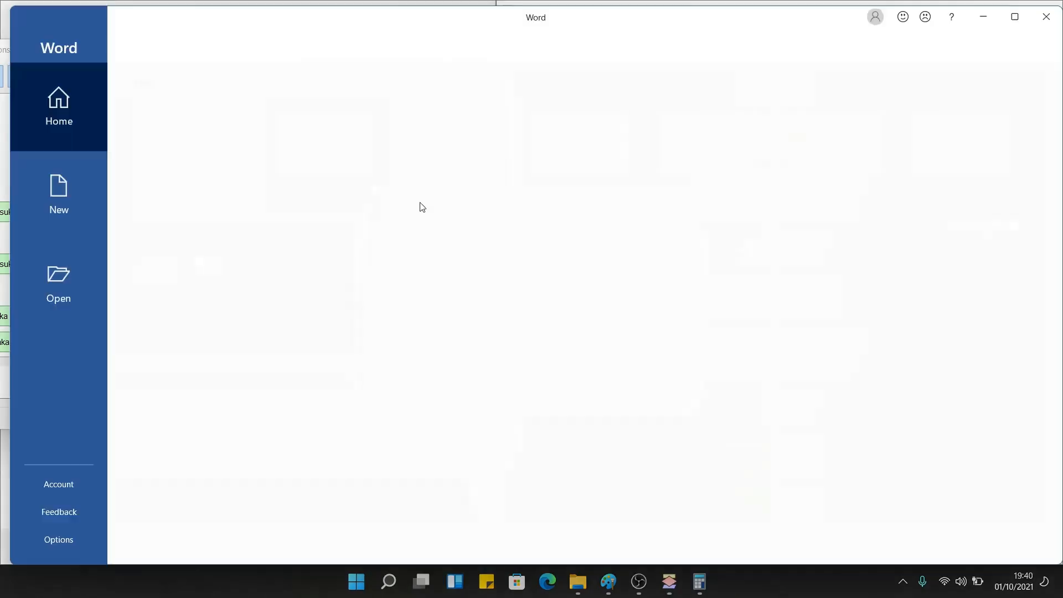
pyautogui.click(209, 142)
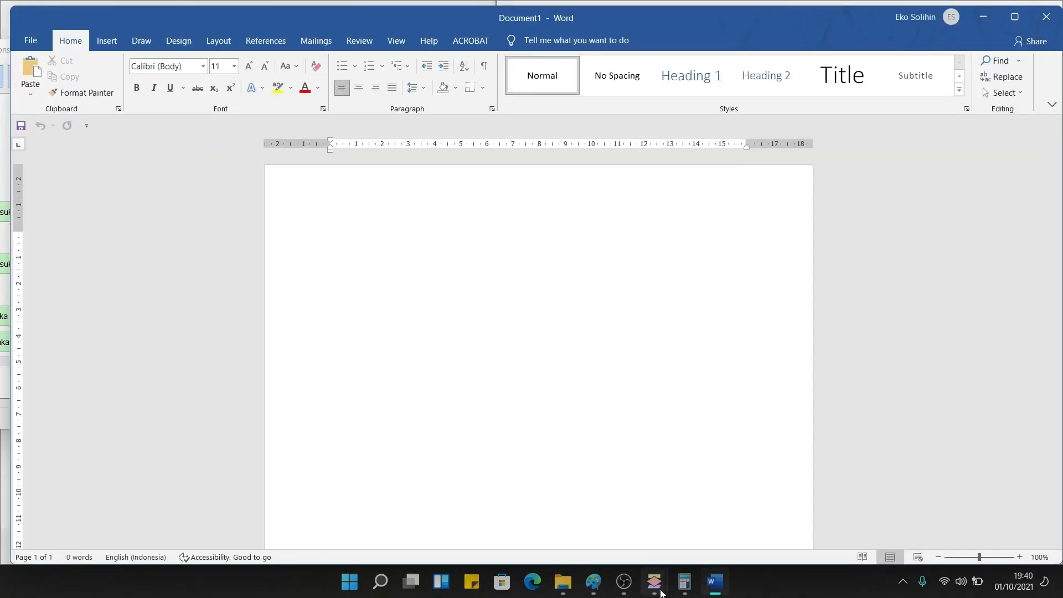
# Switch to Flowgorithm, maximise its window and copy the complete flowchart to the clipboard as an image
pyautogui.moveTo(655, 581)
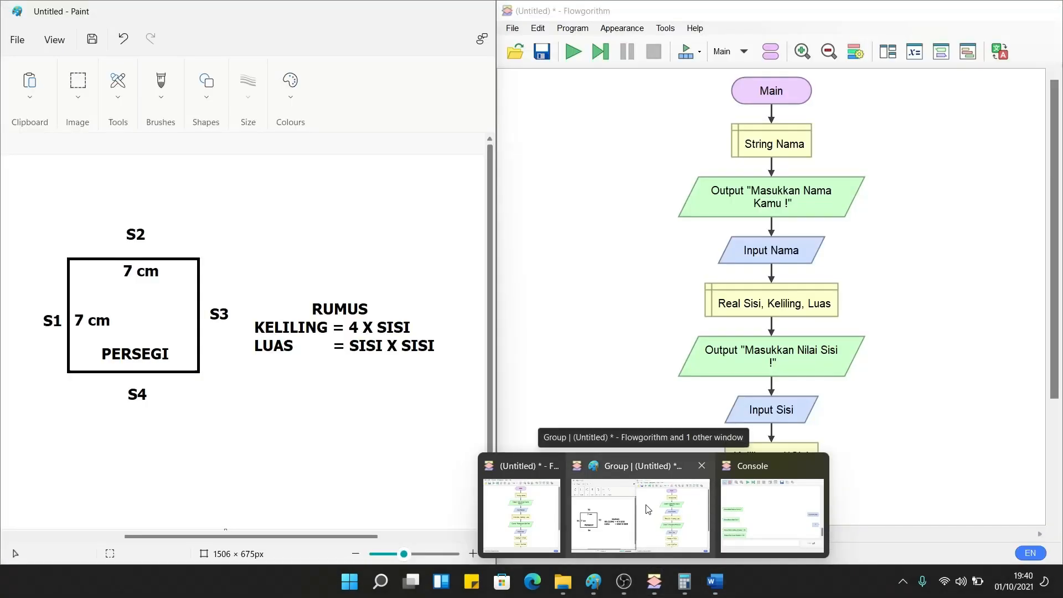
pyautogui.click(648, 507)
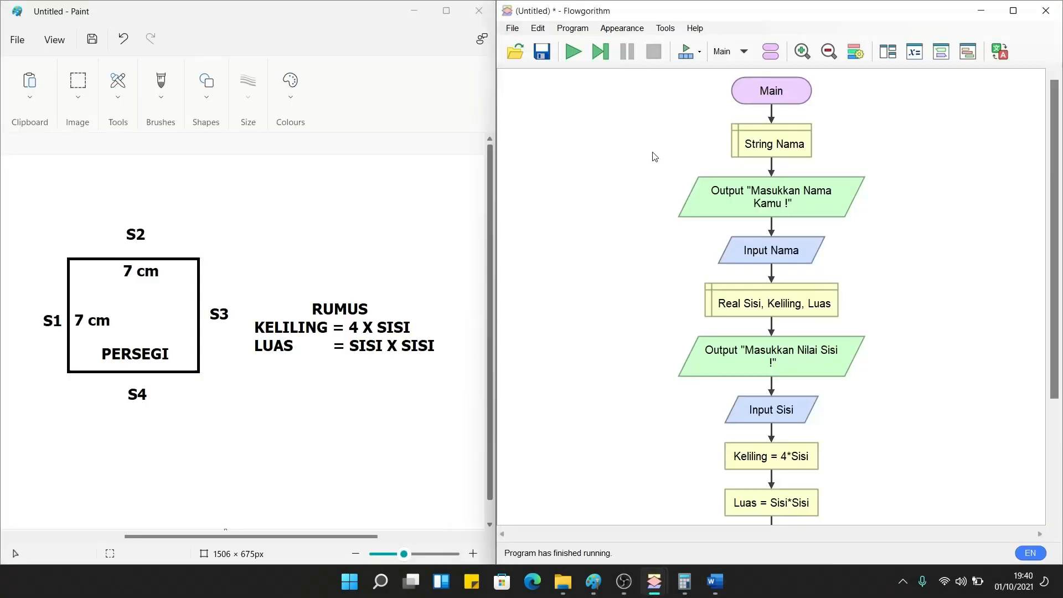
pyautogui.click(1014, 12)
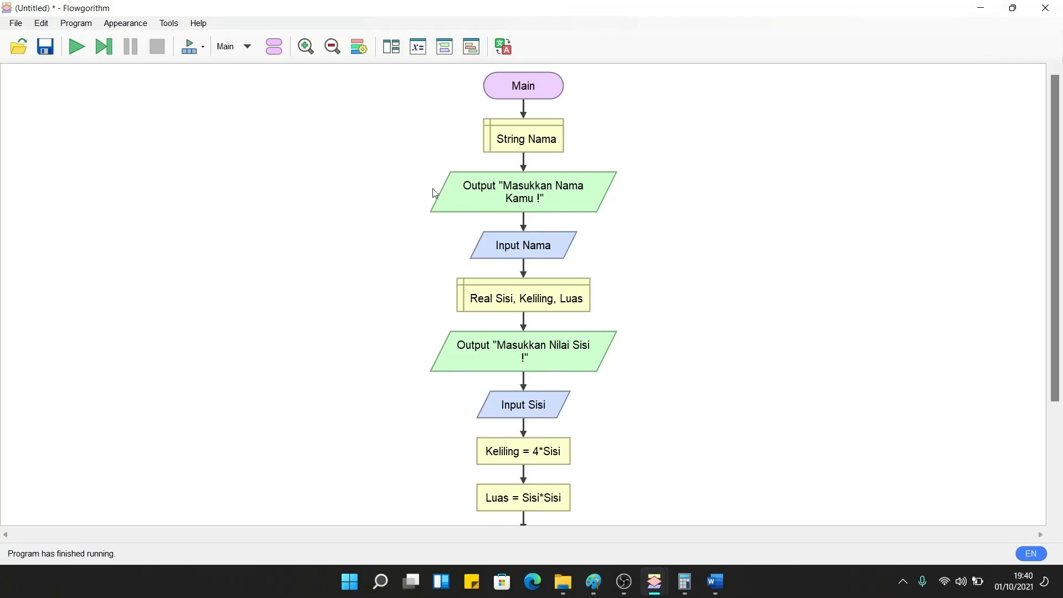
pyautogui.click(333, 47)
pyautogui.click(333, 48)
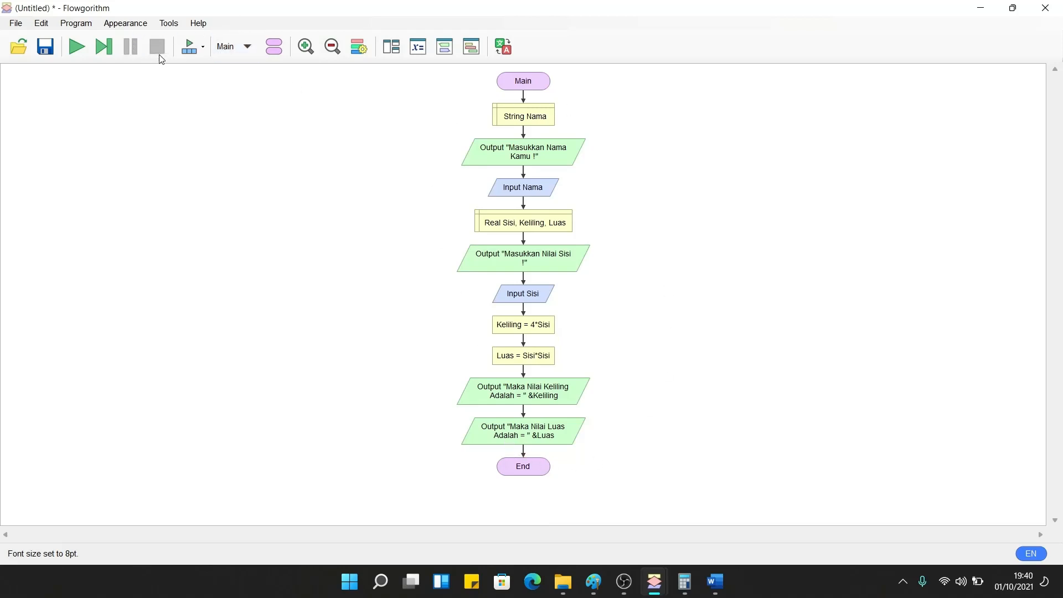
pyautogui.click(169, 23)
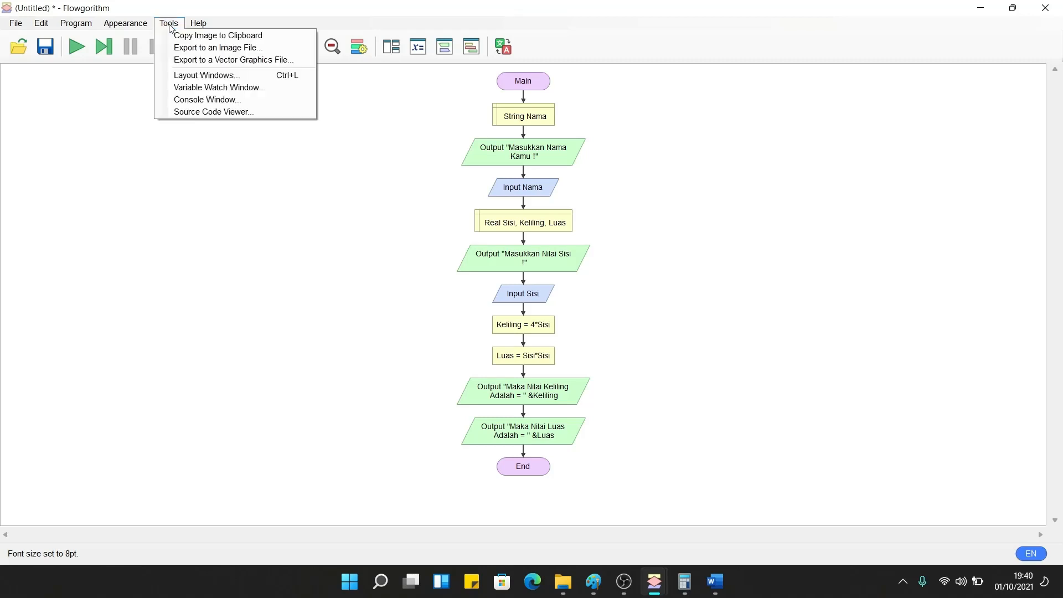
pyautogui.click(232, 36)
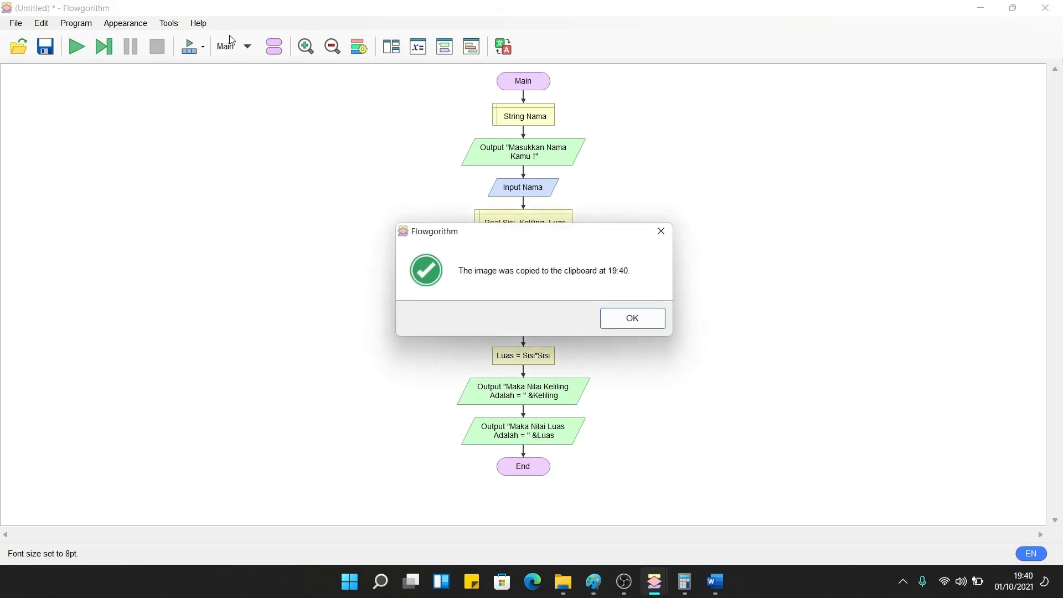
pyautogui.click(633, 318)
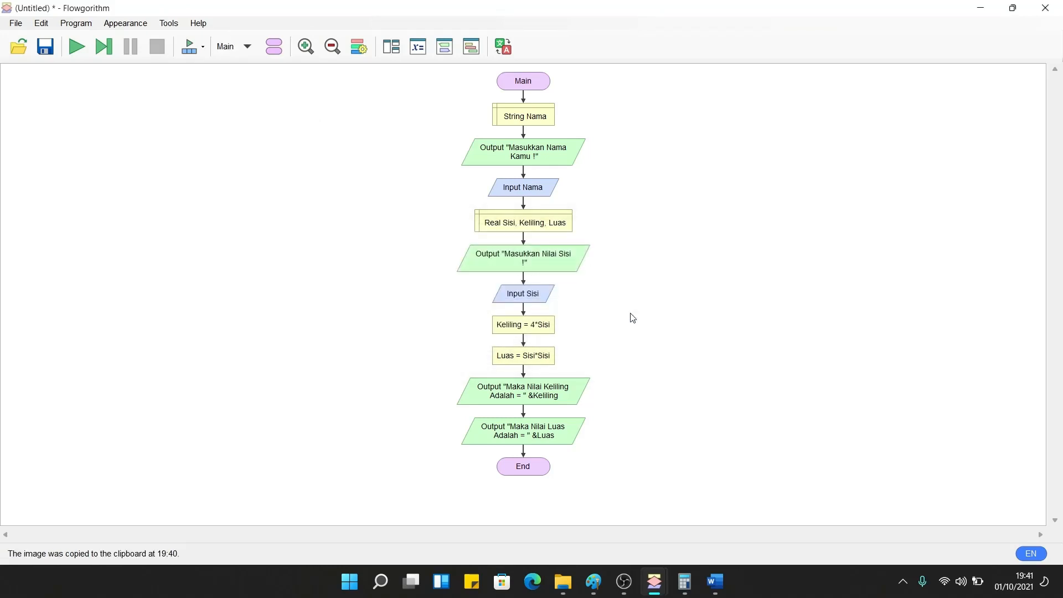
# Switch to Word, paste the flowchart image into the blank document and check that it fits on the page
pyautogui.click(716, 582)
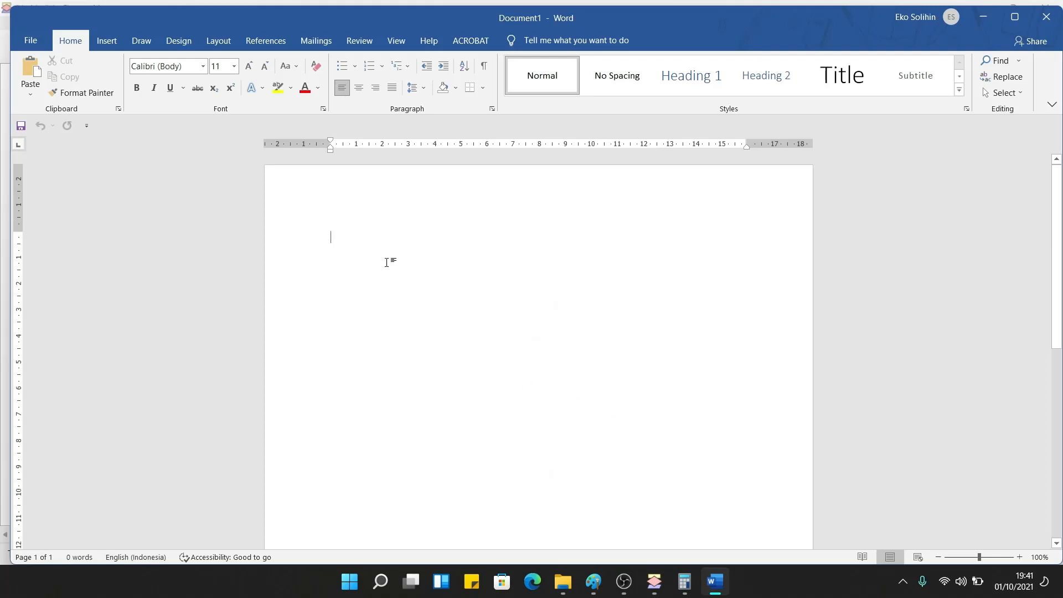
pyautogui.rightClick(342, 237)
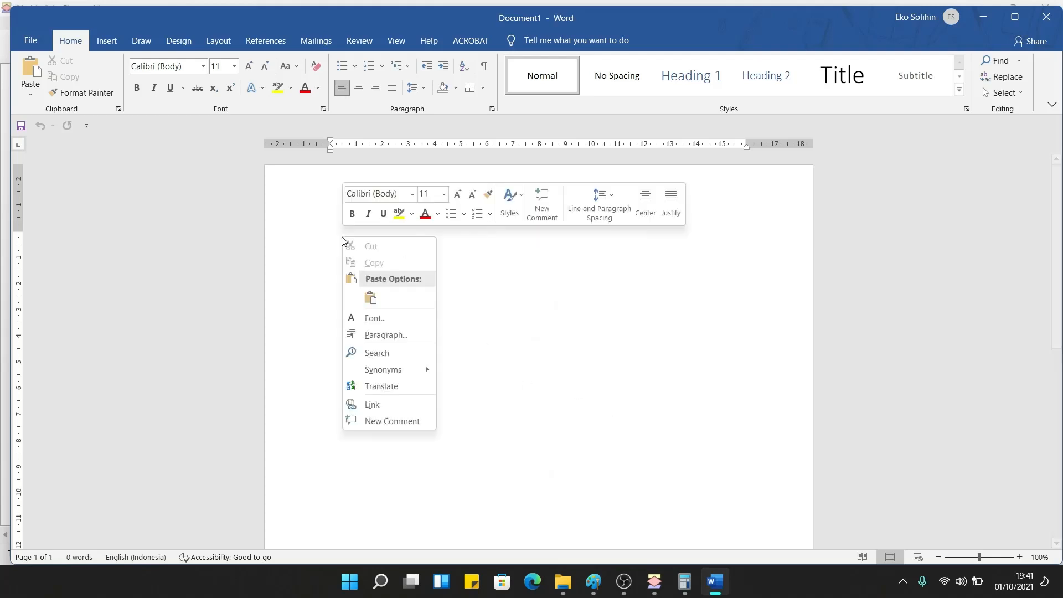
pyautogui.click(369, 298)
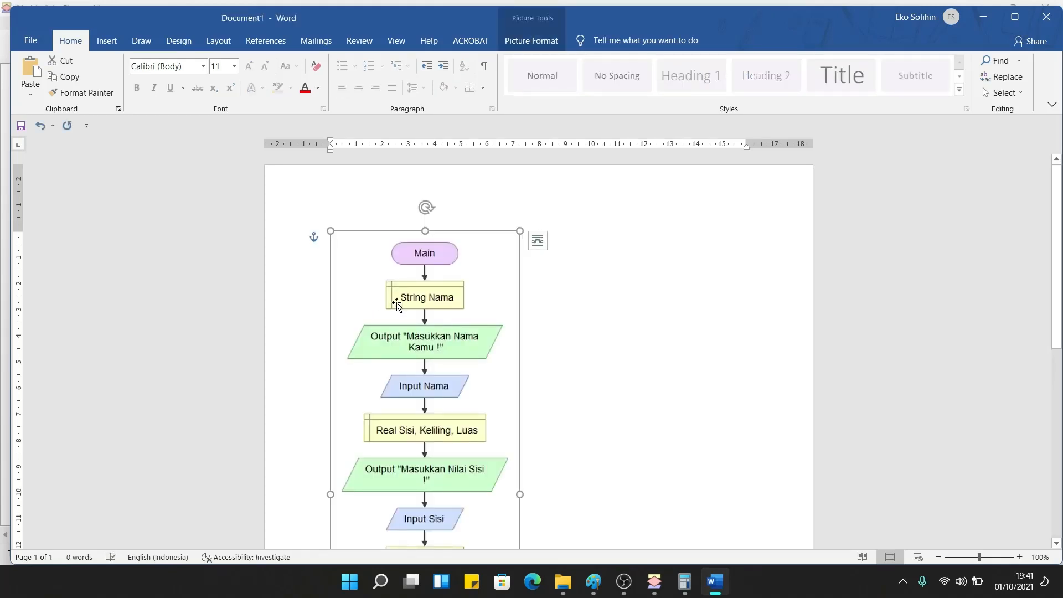
pyautogui.scroll(-10, 369, 299)
pyautogui.scroll(3, 397, 301)
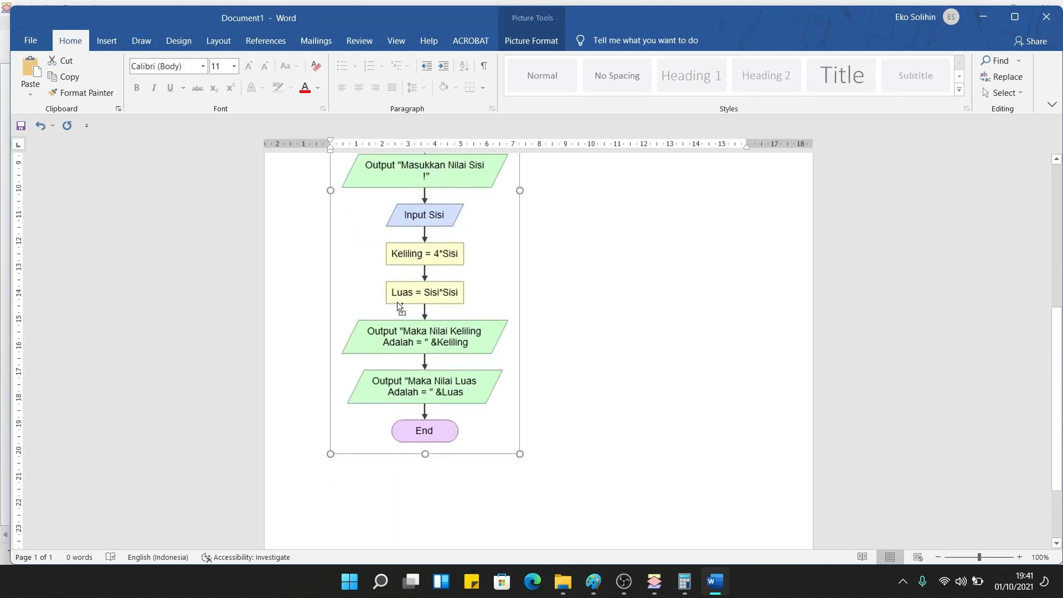
pyautogui.keyDown('ctrl'); pyautogui.scroll(-5, 397, 302); pyautogui.keyUp('ctrl')
pyautogui.click(549, 299)
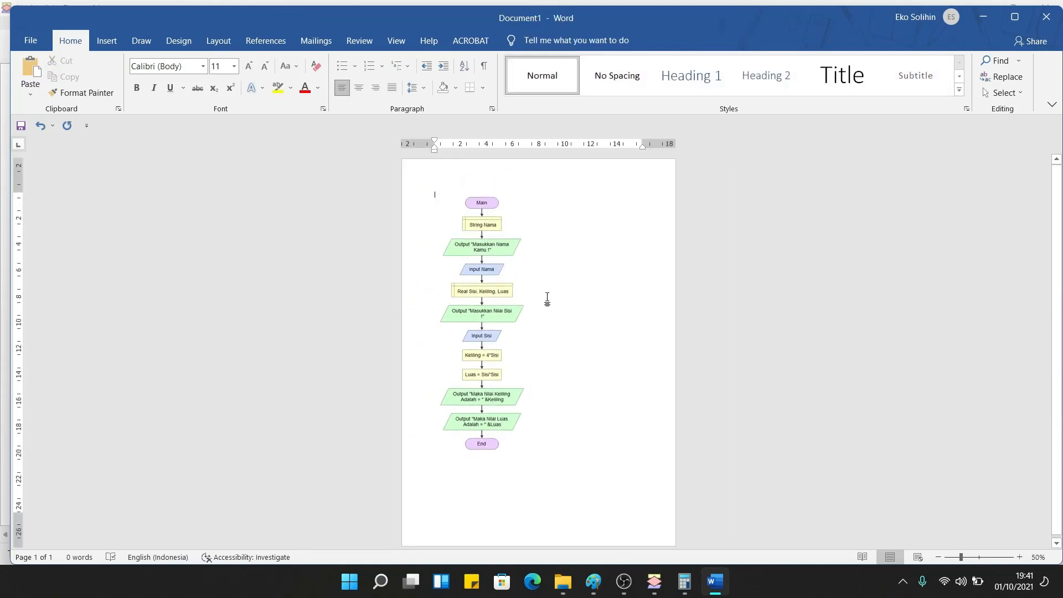
pyautogui.click(500, 348)
pyautogui.click(586, 389)
pyautogui.click(487, 407)
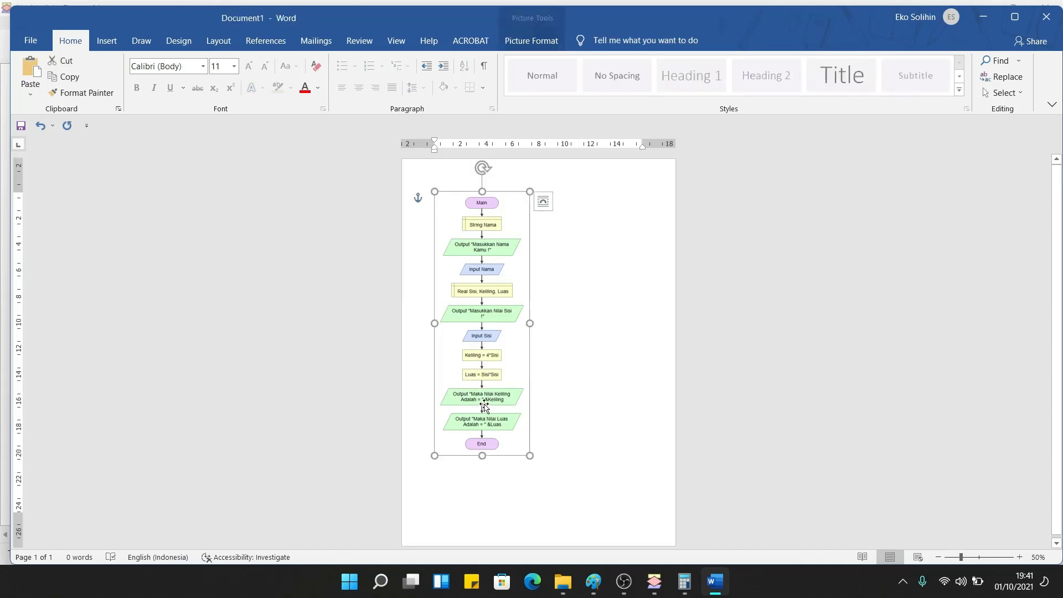
pyautogui.click(546, 414)
# Bring up the Flowgorithm console over the document, shrink it around the output messages and place it beside the flowchart image
pyautogui.moveTo(655, 581)
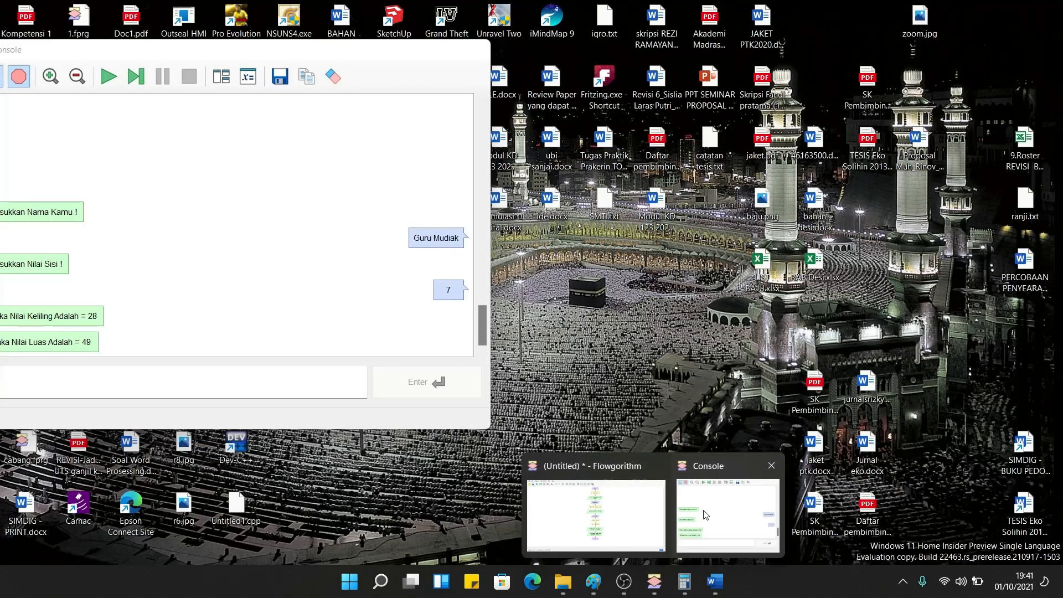
pyautogui.click(706, 515)
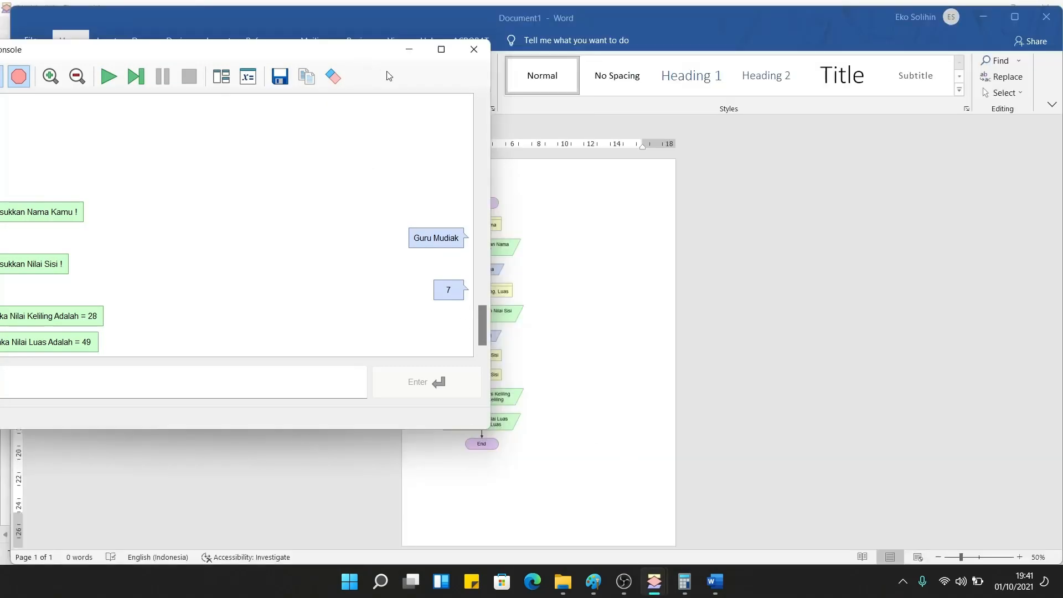
pyautogui.moveTo(302, 57); pyautogui.dragTo(610, 71)
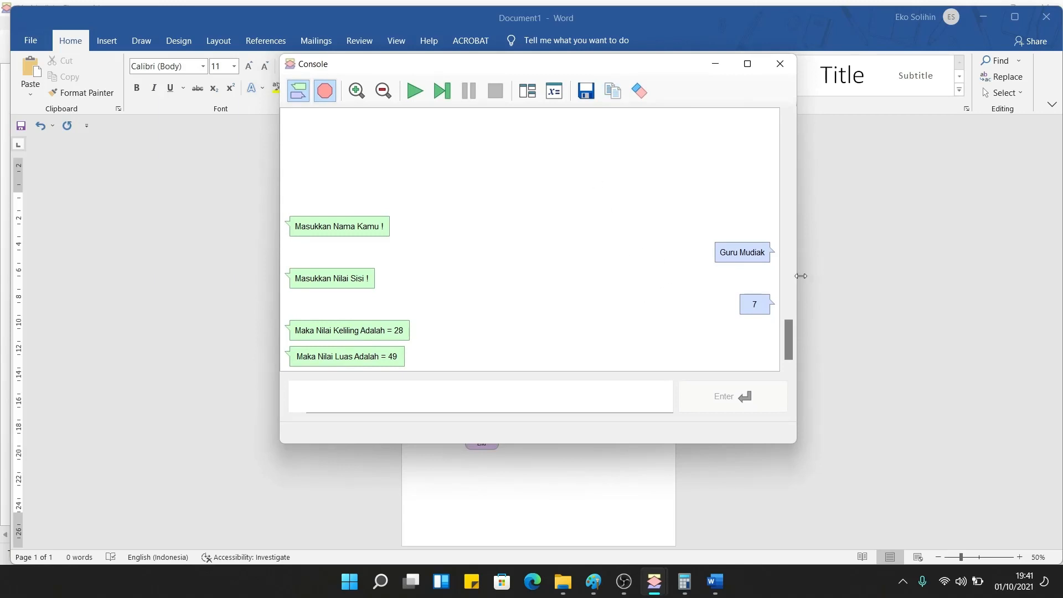
pyautogui.moveTo(800, 276); pyautogui.dragTo(454, 301)
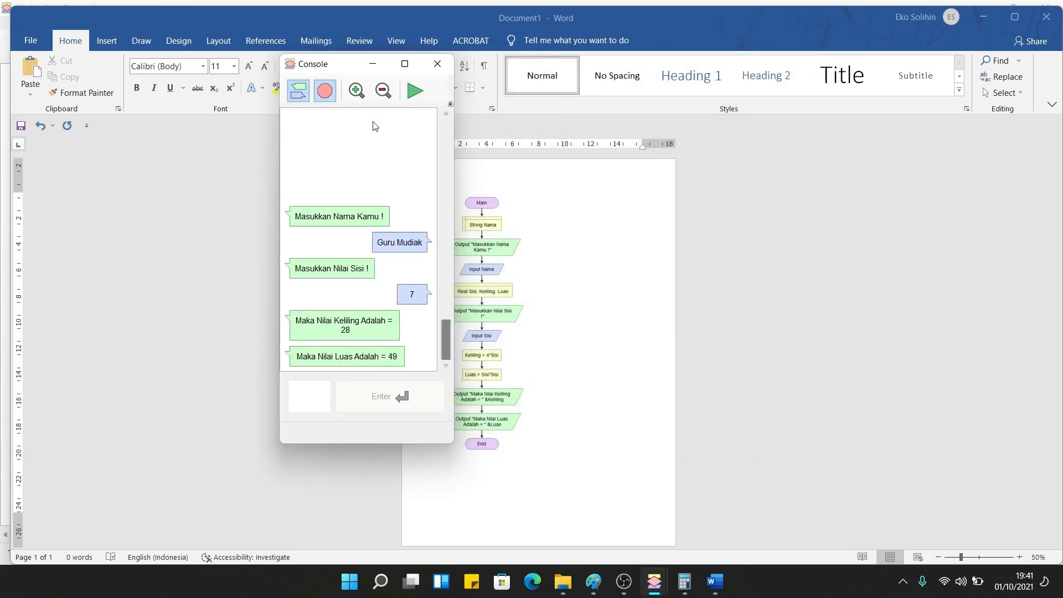
pyautogui.moveTo(338, 67); pyautogui.dragTo(616, 129)
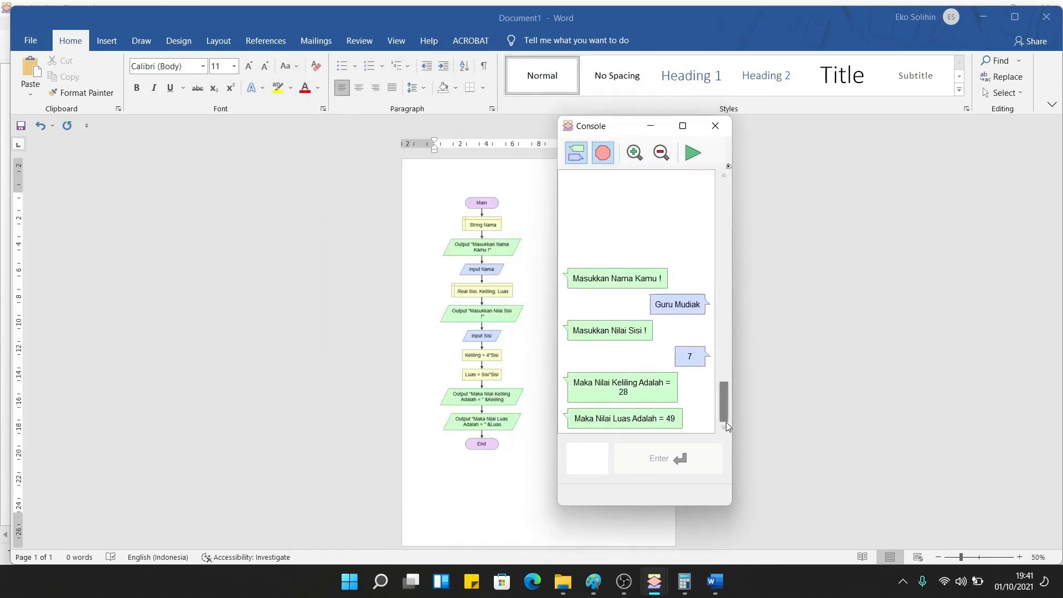
pyautogui.moveTo(679, 504); pyautogui.dragTo(665, 434)
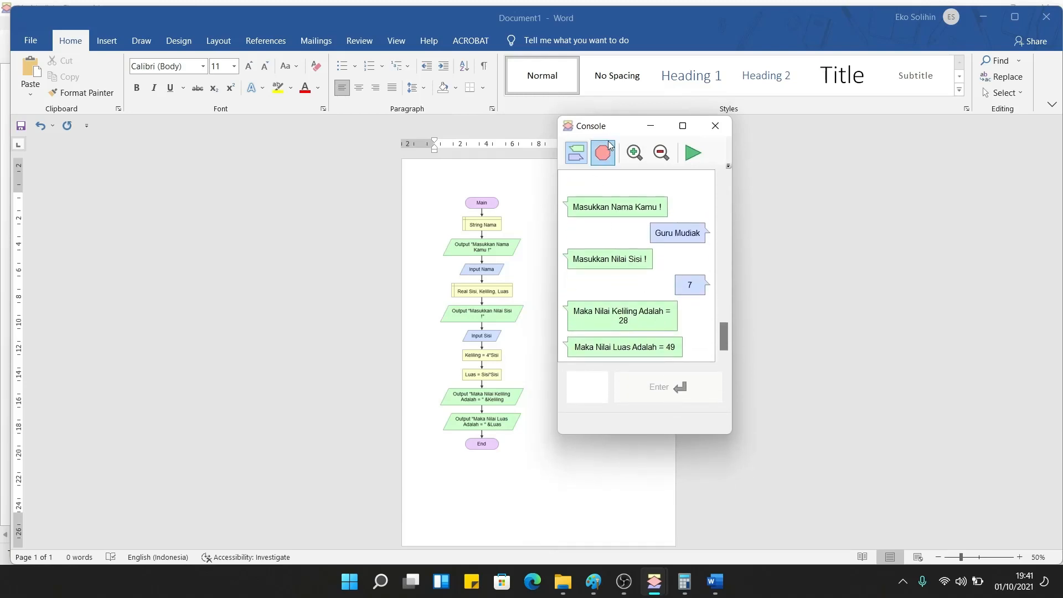
pyautogui.moveTo(615, 126); pyautogui.dragTo(684, 110)
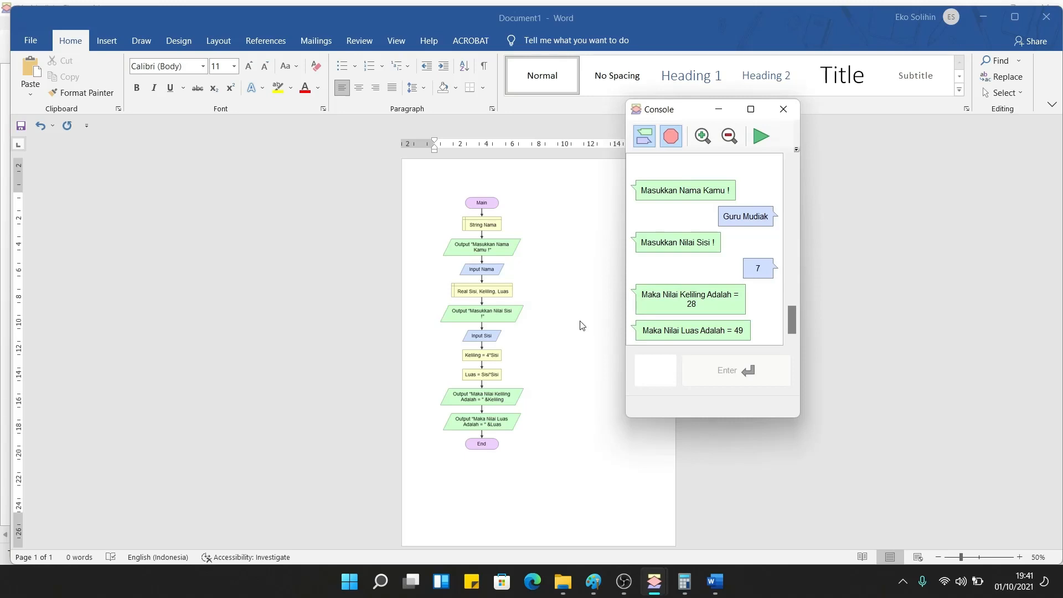
# Open the On-Screen Keyboard, use it to start a screen snip, and minimise the keyboard
pyautogui.click(359, 581)
pyautogui.click(419, 124)
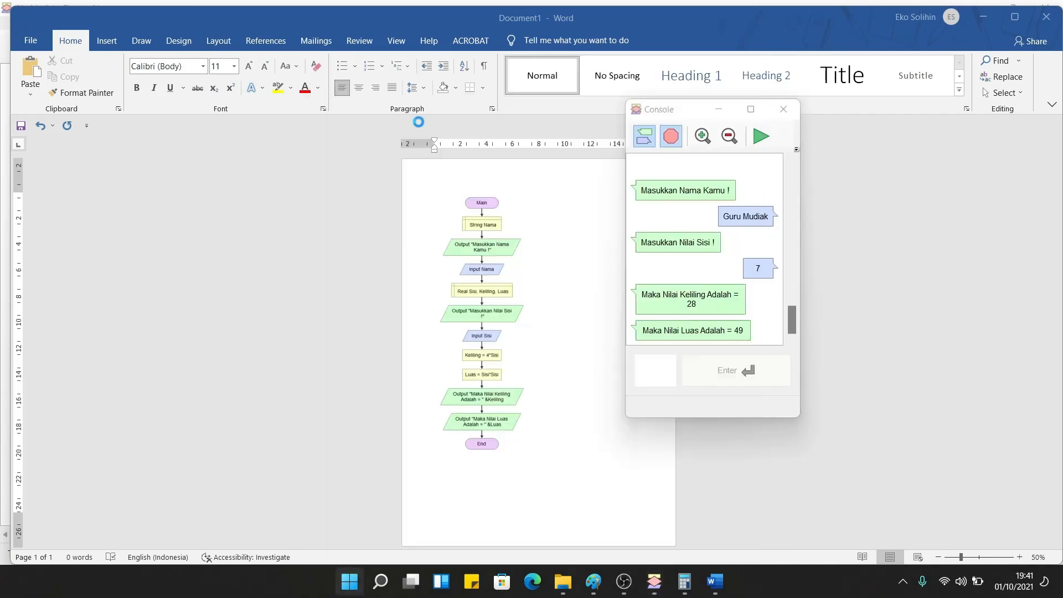
pyautogui.write('keu')
pyautogui.press('BackSpace')
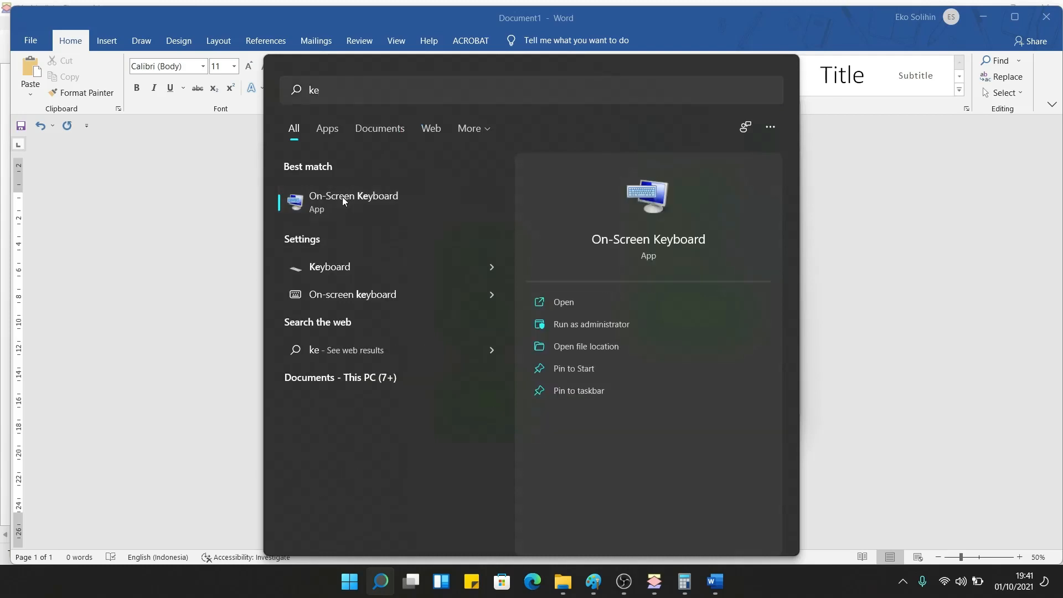
pyautogui.click(343, 201)
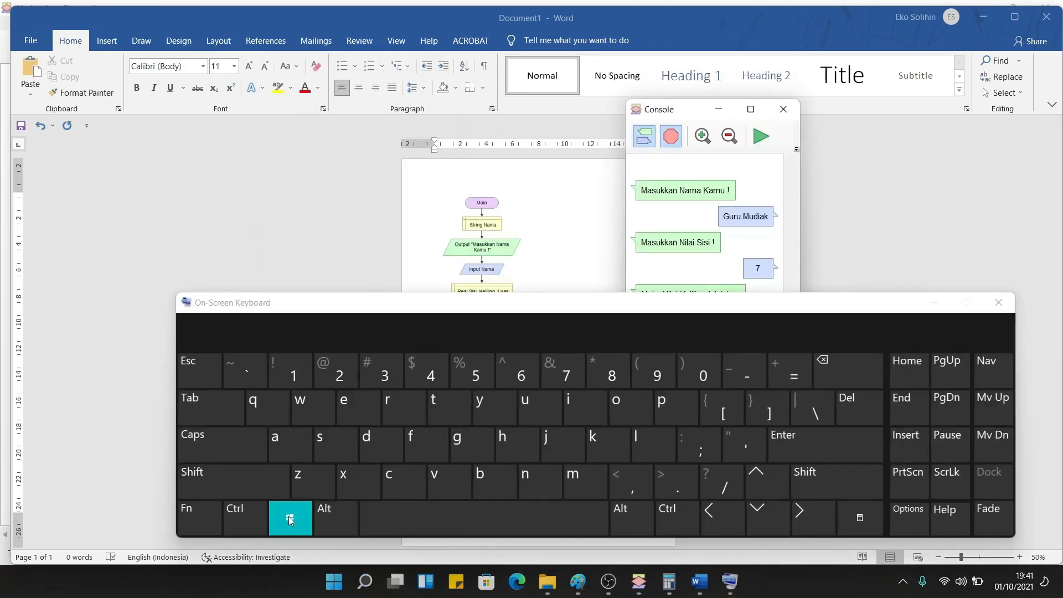
pyautogui.click(260, 483)
pyautogui.click(319, 450)
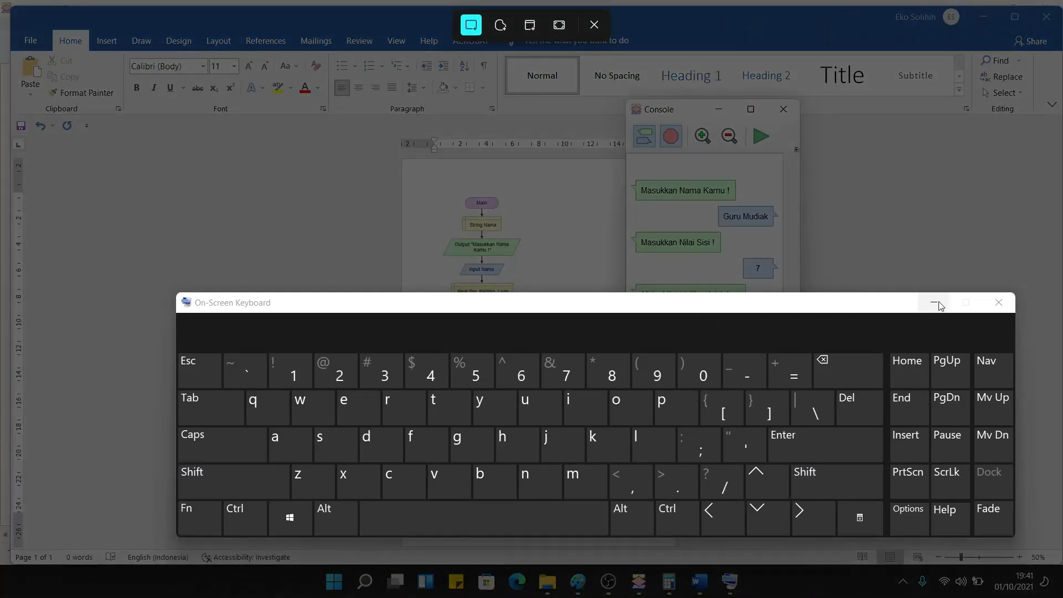
pyautogui.click(934, 303)
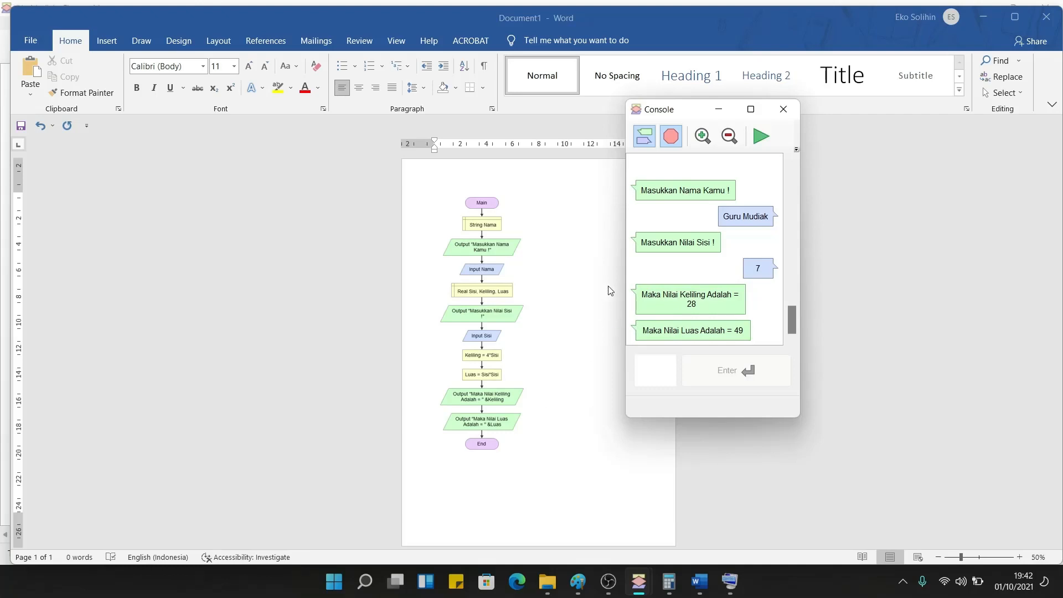
# Capture the console window as a rectangular screen snip and shift the console slightly away from the flowchart
pyautogui.press('super+shift+s')
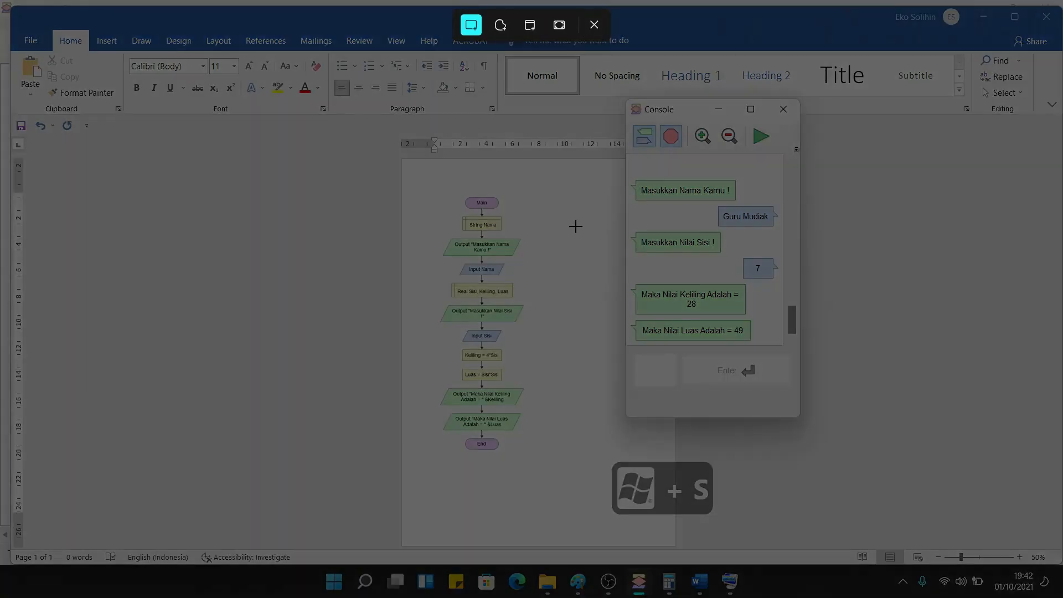
pyautogui.moveTo(624, 97); pyautogui.dragTo(802, 417)
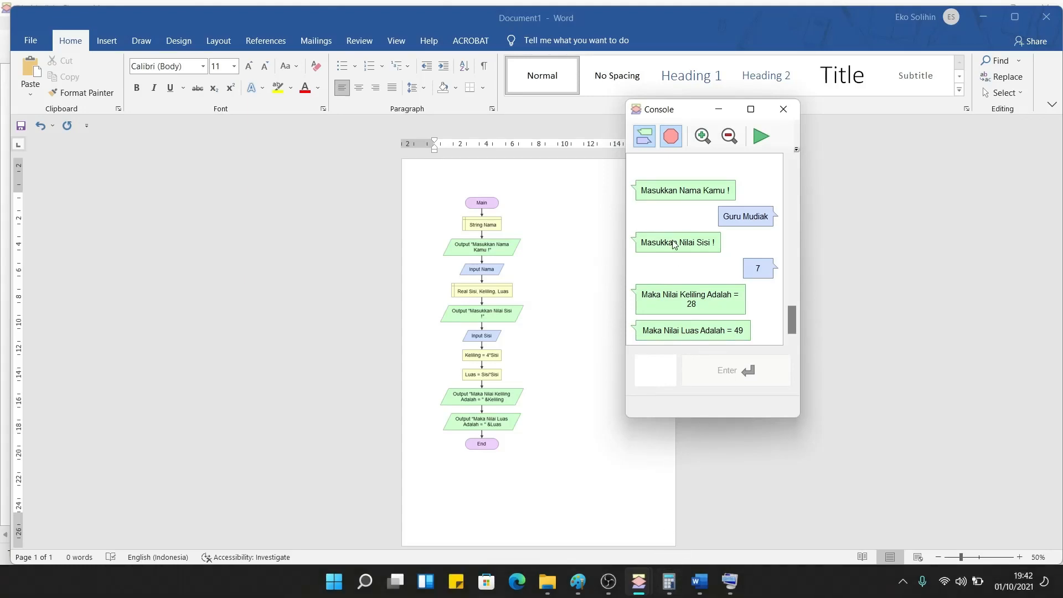
pyautogui.moveTo(691, 111); pyautogui.dragTo(714, 123)
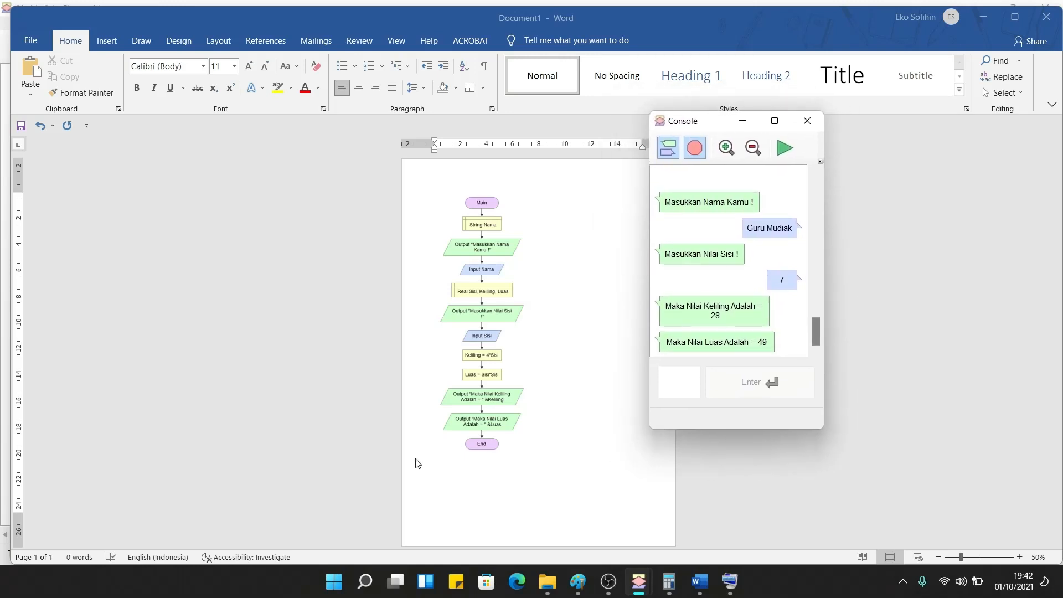
# Open Snipping Tool, take a rectangular snip of the whole console window, copy it to the clipboard and minimise the tool
pyautogui.click(337, 586)
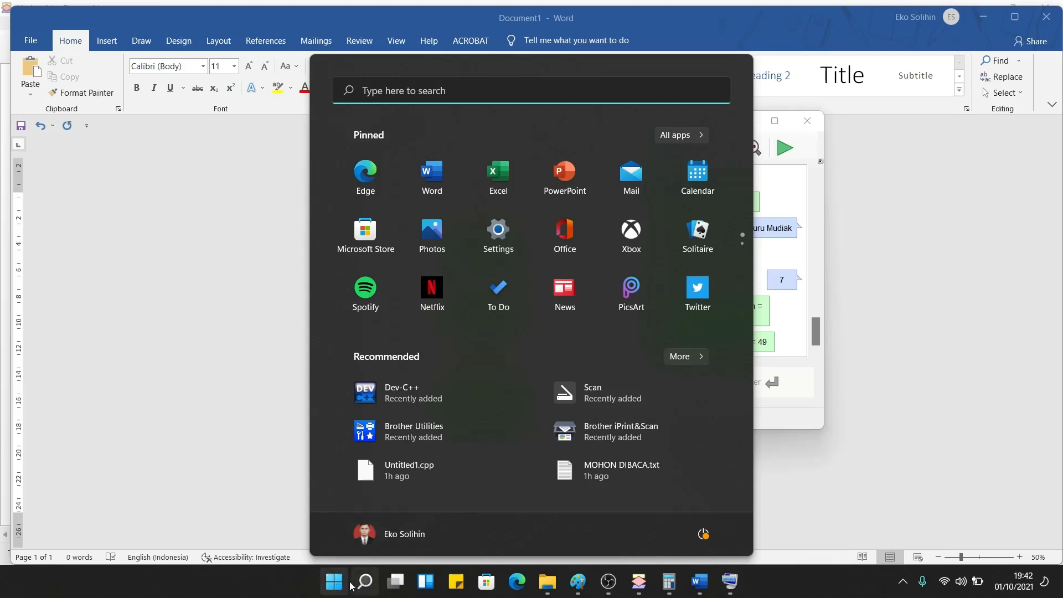
pyautogui.write('sn')
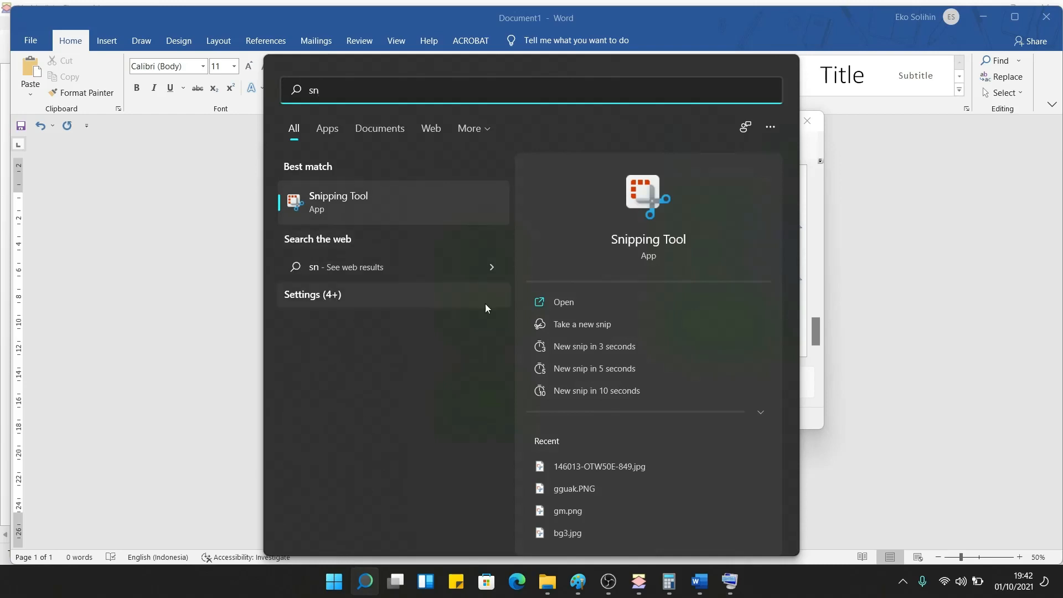
pyautogui.click(554, 306)
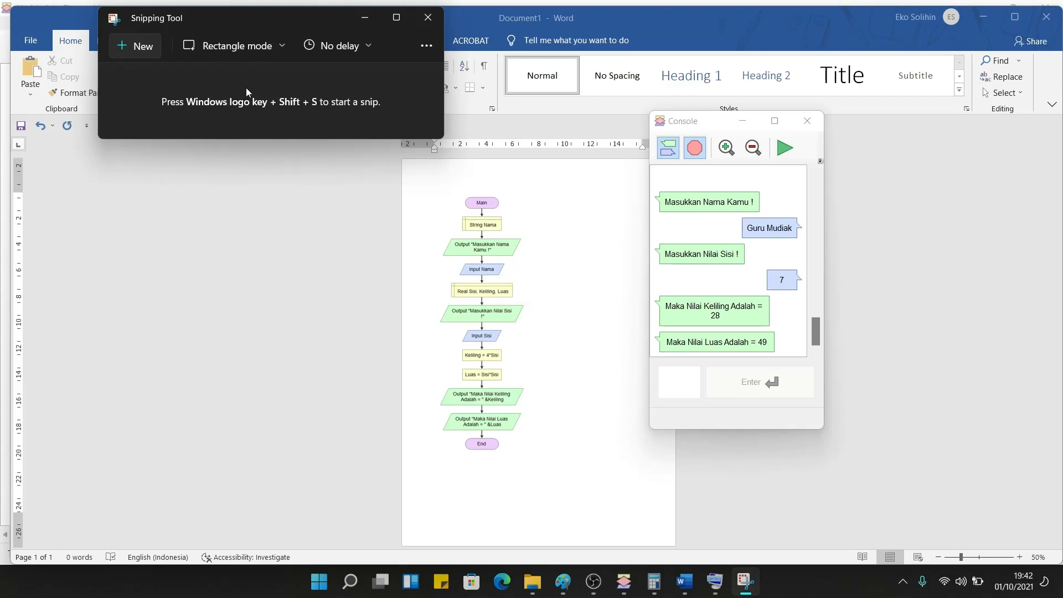
pyautogui.click(136, 50)
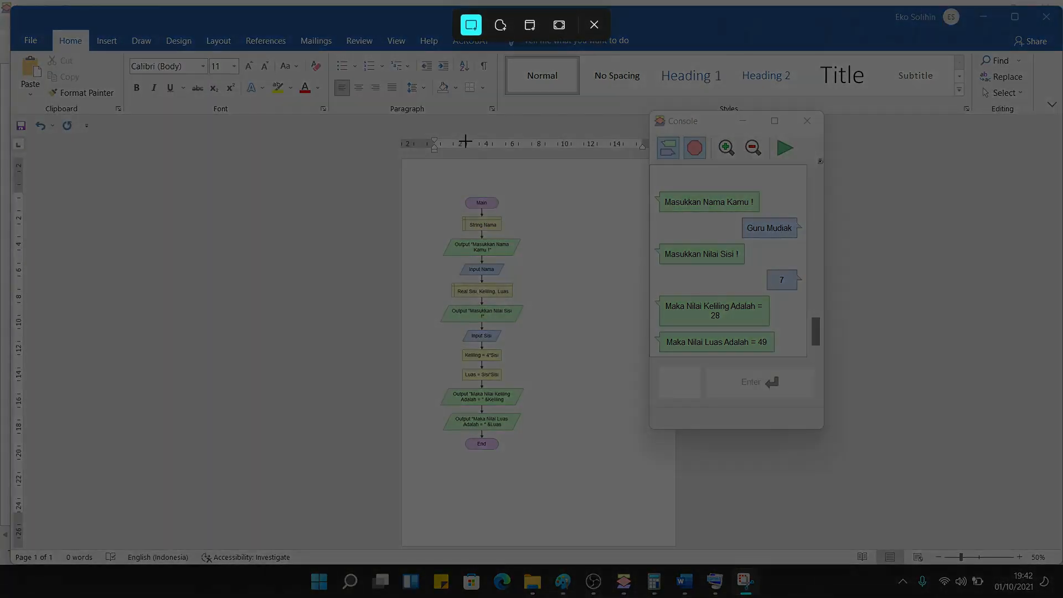
pyautogui.moveTo(649, 111); pyautogui.dragTo(825, 425)
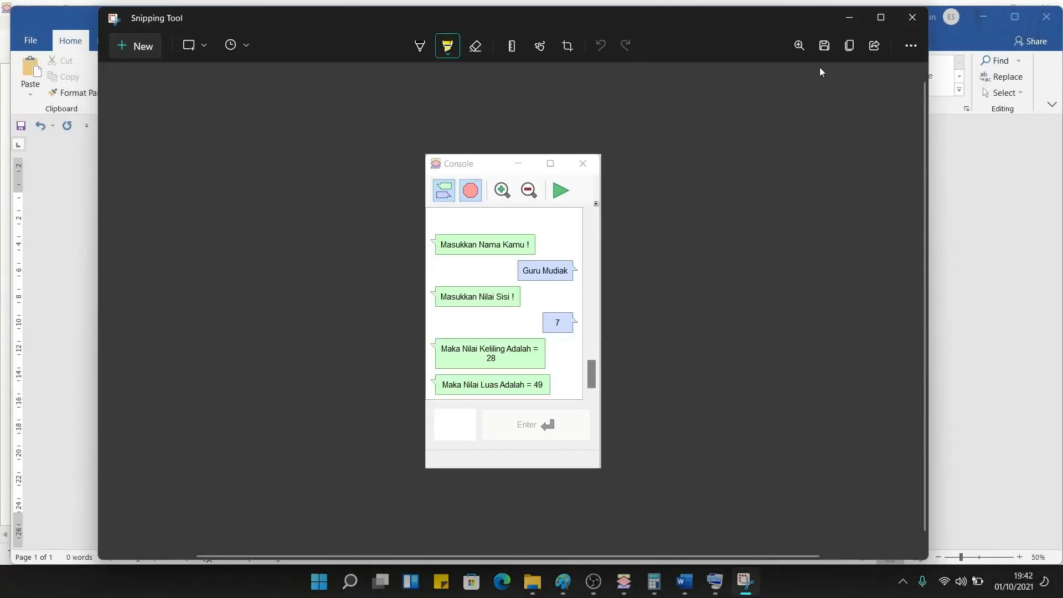
pyautogui.click(850, 48)
pyautogui.click(857, 17)
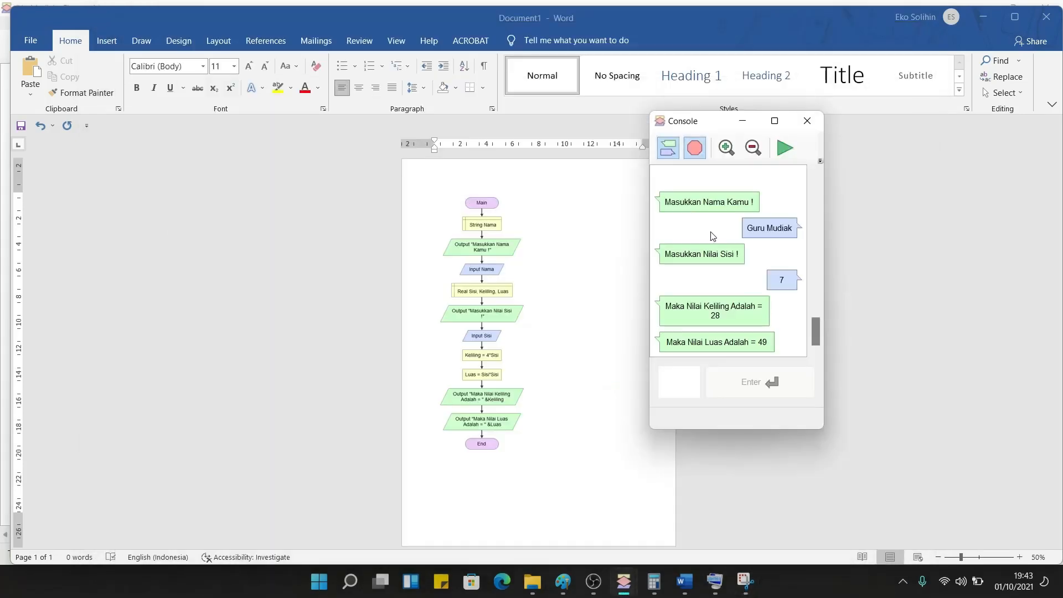
# Paste the console snip into the Word document as a picture and place it beside the flowchart
pyautogui.click(526, 385)
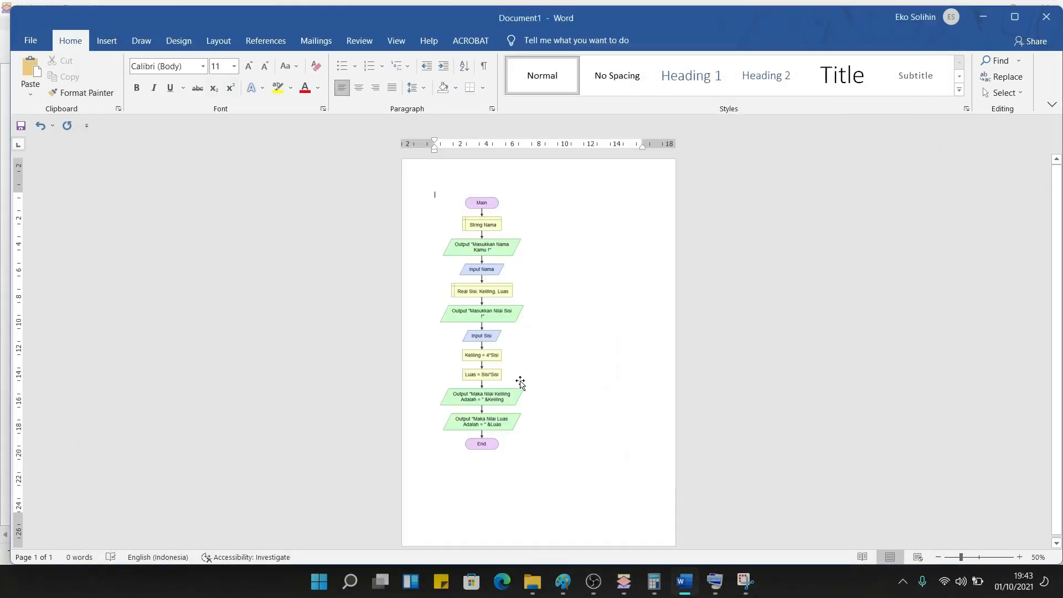
pyautogui.rightClick(565, 423)
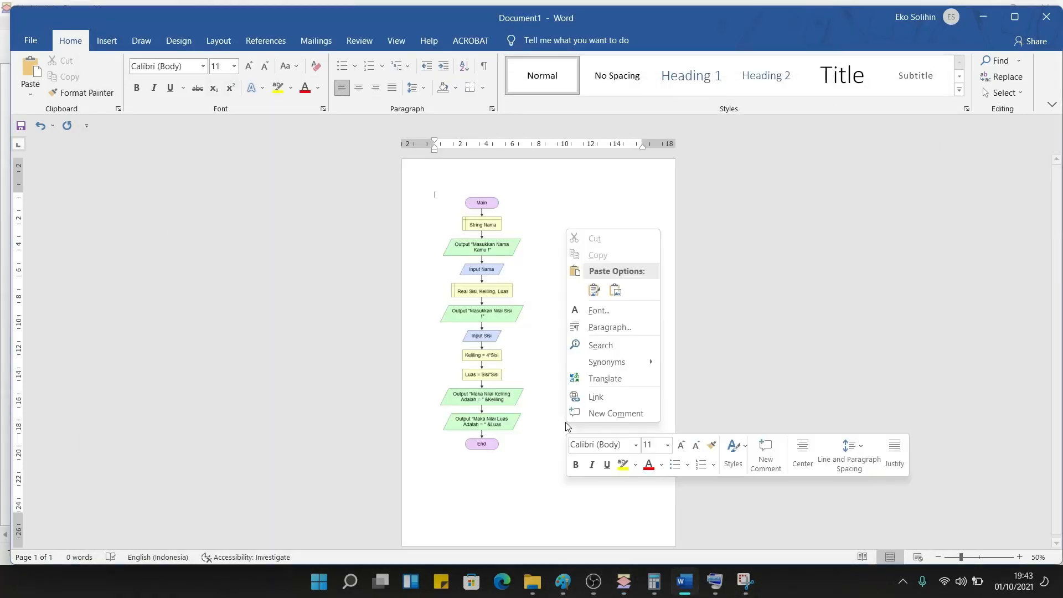
pyautogui.click(615, 289)
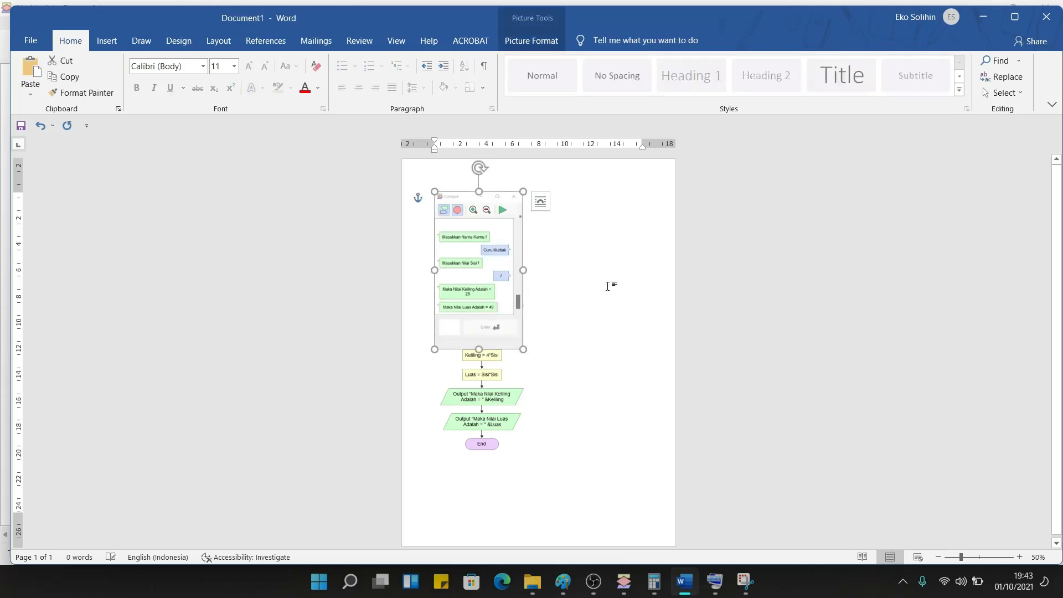
pyautogui.moveTo(466, 265); pyautogui.dragTo(584, 328)
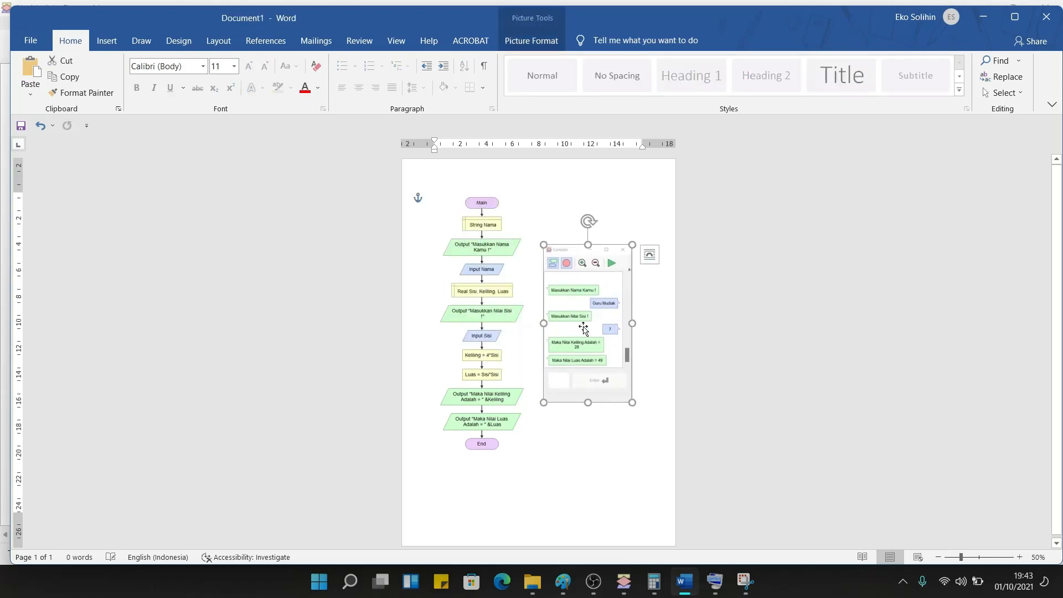
pyautogui.click(647, 348)
# Add the centred title "Flowchart Persegi" on the first line of the document
pyautogui.scroll(3, 500, 317)
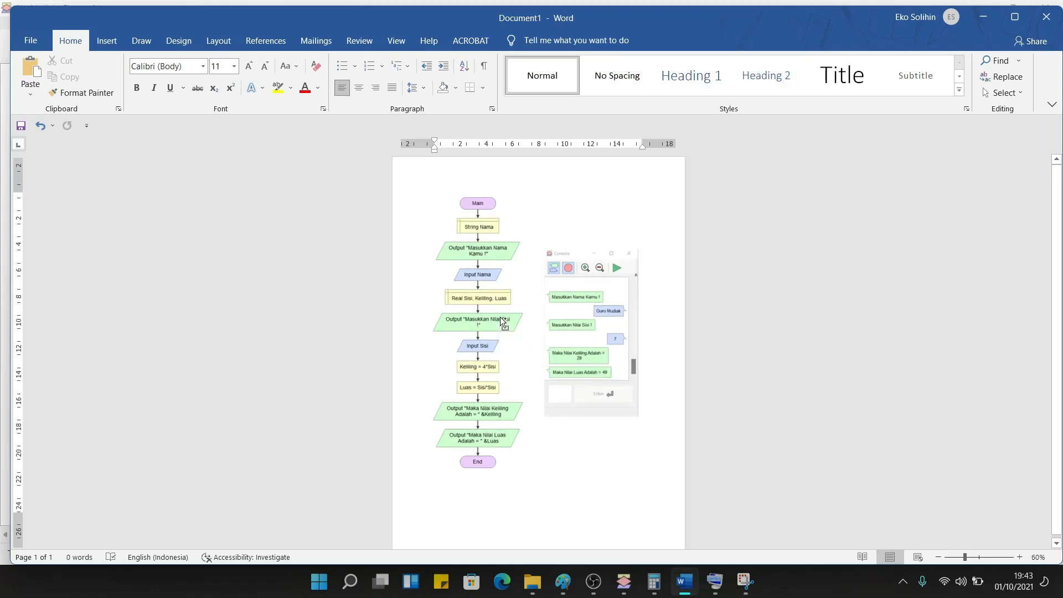
pyautogui.scroll(-3, 501, 317)
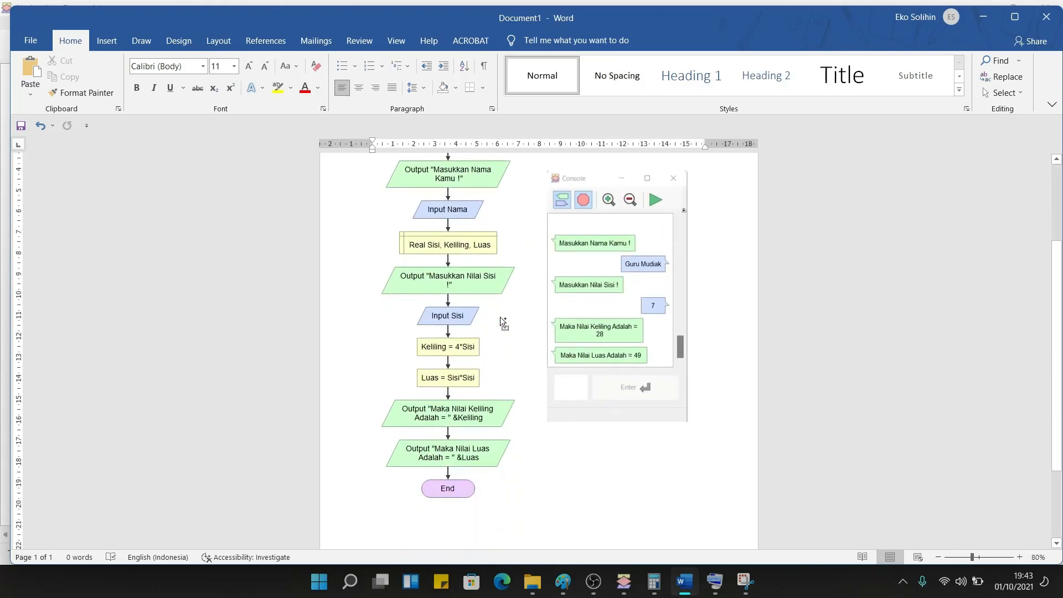
pyautogui.scroll(3, 500, 320)
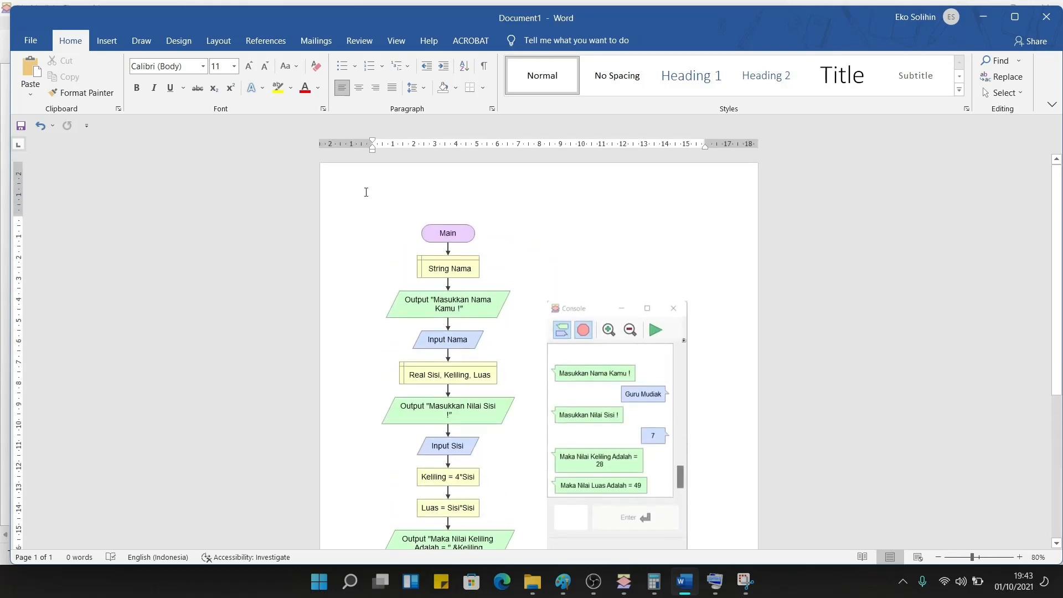
pyautogui.click(361, 88)
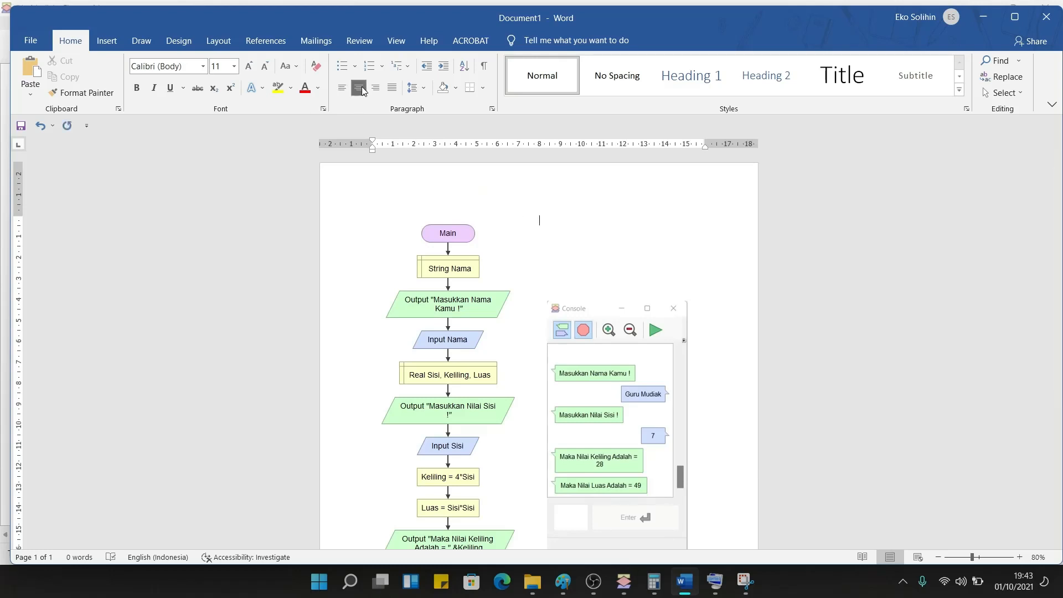
pyautogui.write('Flowchar')
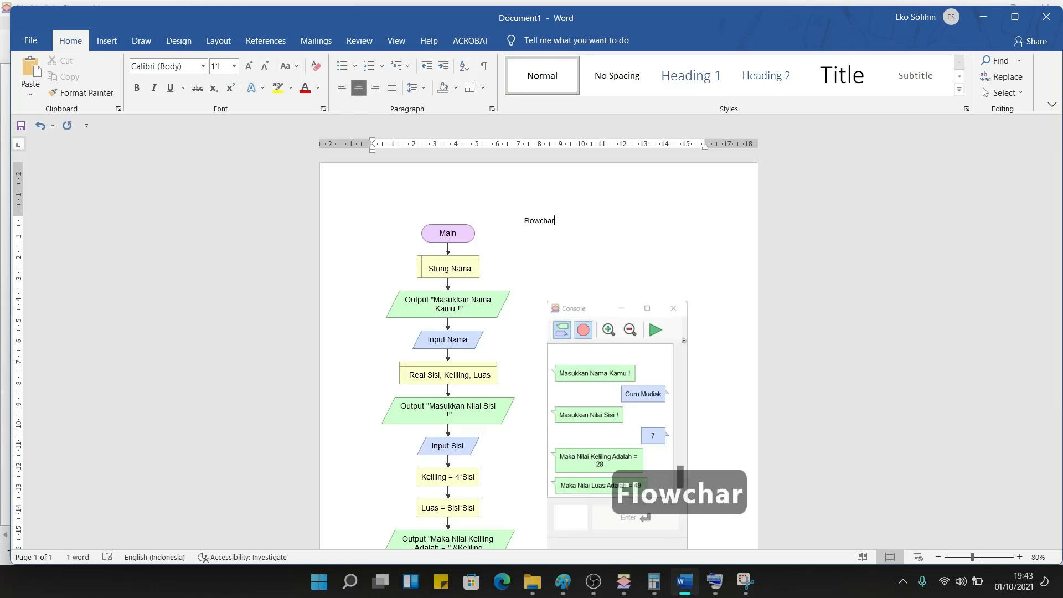
pyautogui.write('t P')
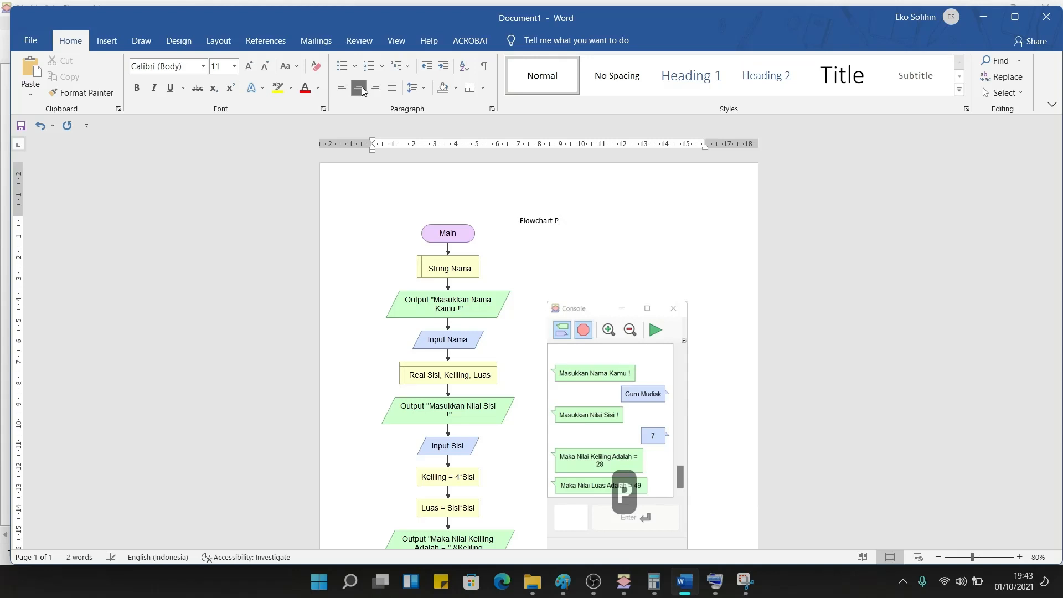
pyautogui.write('ersegi')
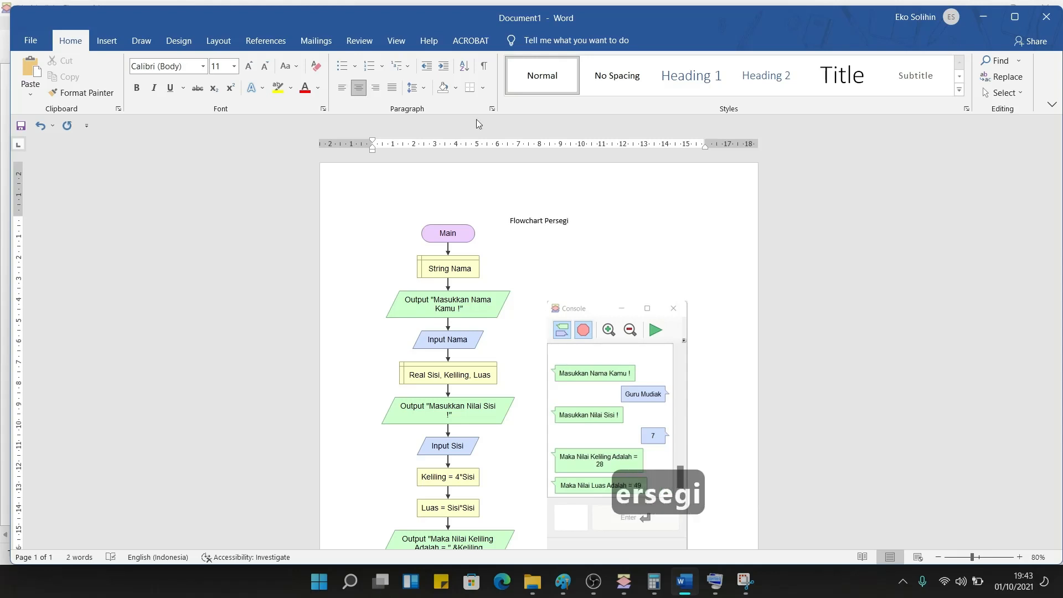
# Format the "Flowchart Persegi" title as bold Times New Roman at size 20
pyautogui.moveTo(571, 220)
pyautogui.mouseDown()
pyautogui.moveTo(508, 220)
pyautogui.moveTo(566, 221)
pyautogui.mouseUp()
pyautogui.click(557, 217)
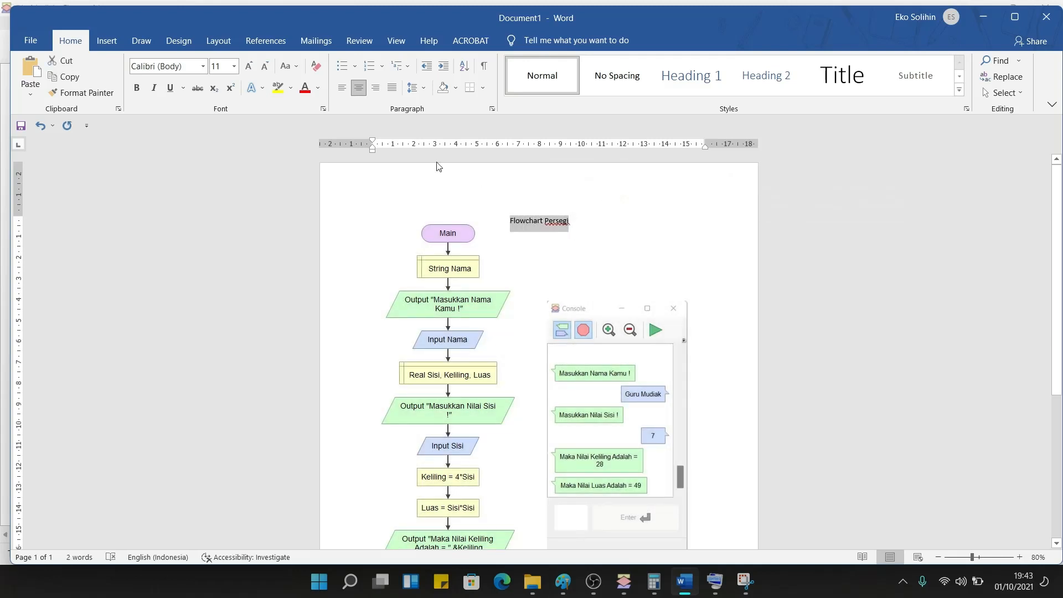
pyautogui.click(137, 88)
pyautogui.click(194, 69)
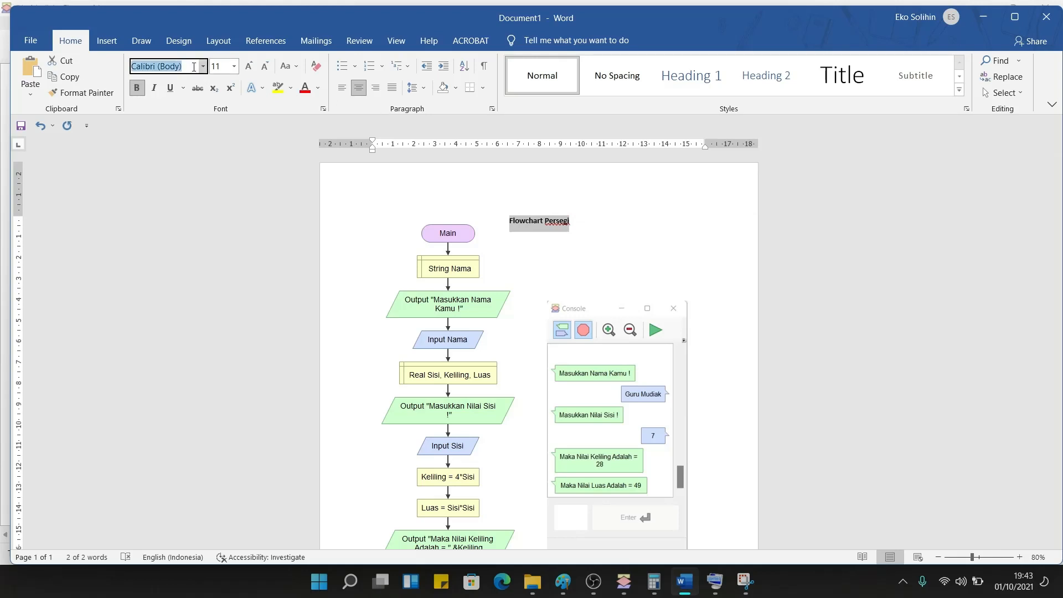
pyautogui.write('t')
pyautogui.press('Tab')
pyautogui.write('12')
pyautogui.press('Return')
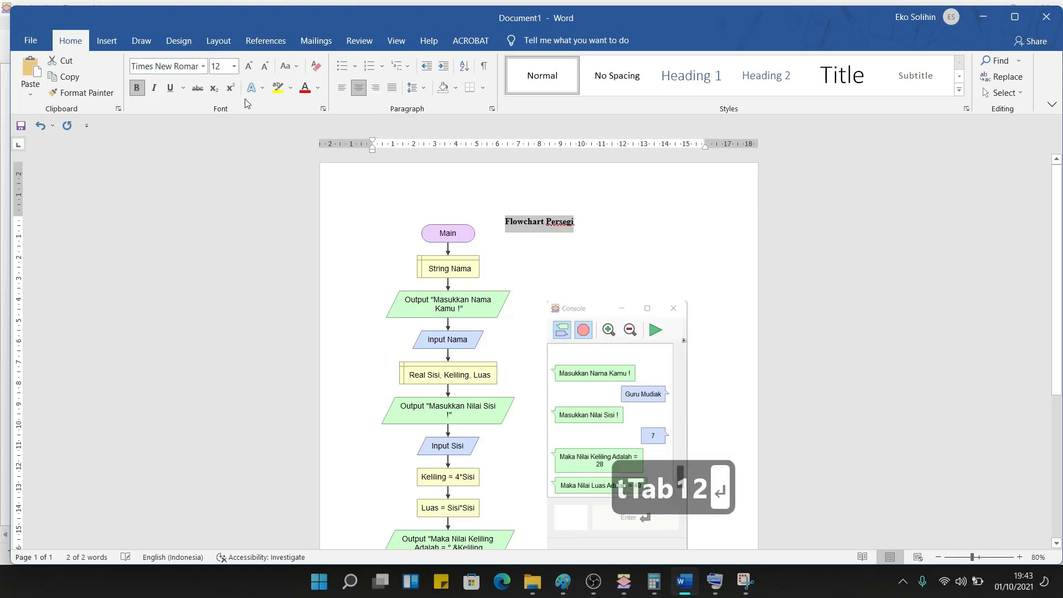
pyautogui.click(248, 66)
pyautogui.click(249, 66)
pyautogui.click(249, 66)
pyautogui.click(249, 66)
# Move the flowchart image down clear of the title and check the page layout
pyautogui.moveTo(452, 301); pyautogui.dragTo(448, 336)
pyautogui.click(659, 249)
pyautogui.scroll(-4, 585, 355)
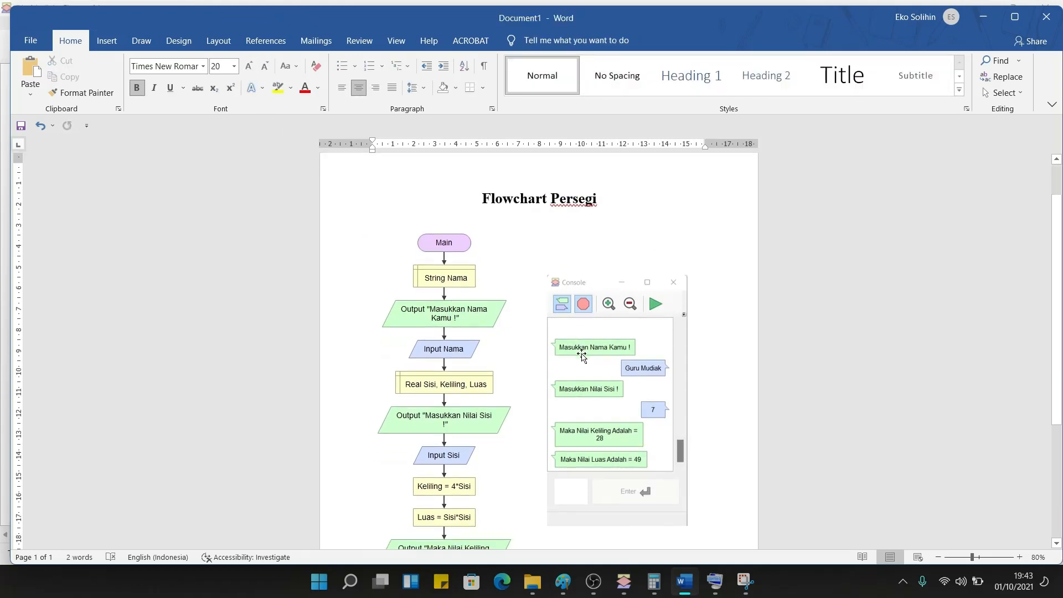
pyautogui.keyDown('ctrl'); pyautogui.scroll(-2, 585, 355); pyautogui.keyUp('ctrl')
pyautogui.keyDown('ctrl'); pyautogui.scroll(1, 585, 349); pyautogui.keyUp('ctrl')
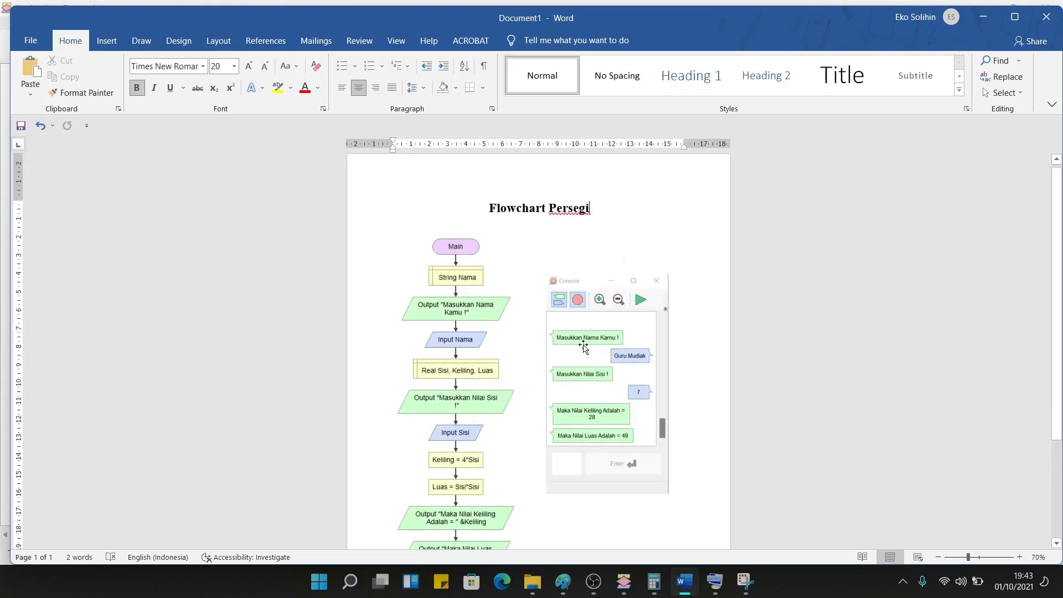
pyautogui.scroll(-3, 585, 348)
pyautogui.scroll(1, 583, 342)
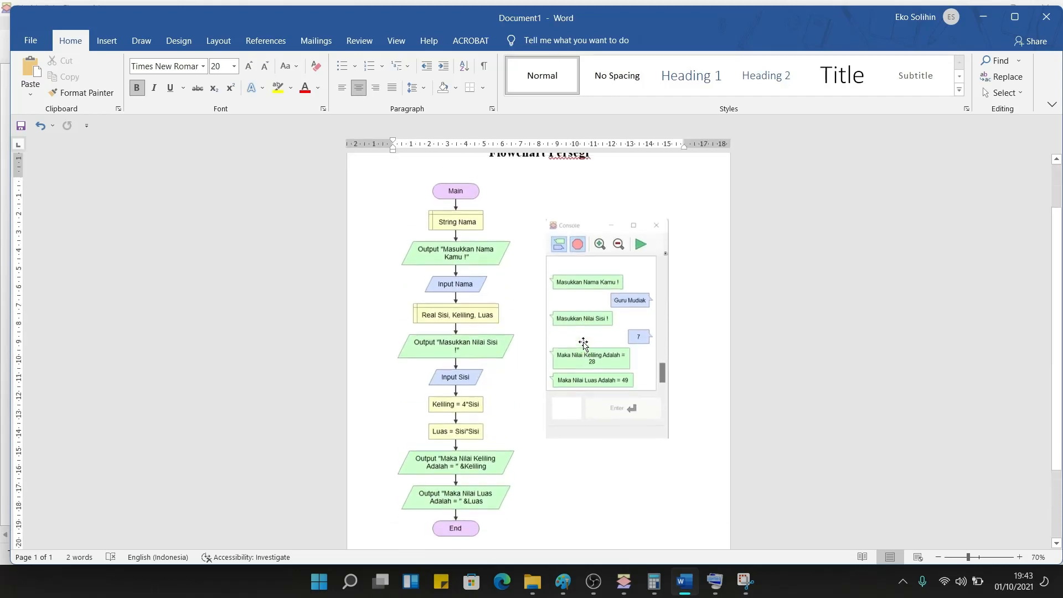
pyautogui.scroll(-2, 554, 349)
pyautogui.scroll(1, 520, 361)
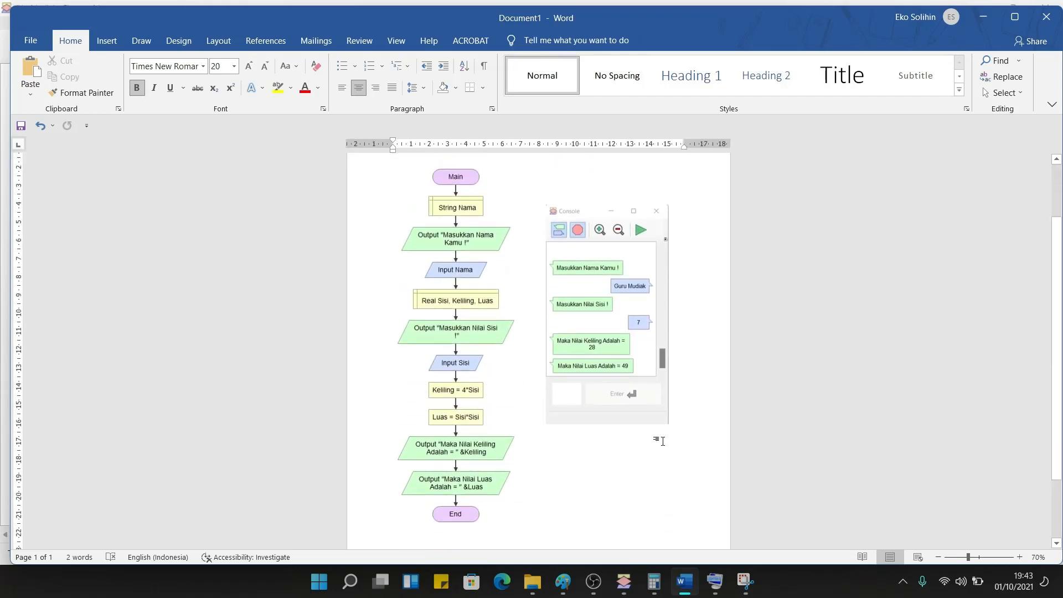
# Switch from Word to the untitled square flowchart in the main Flowgorithm window
pyautogui.moveTo(623, 580)
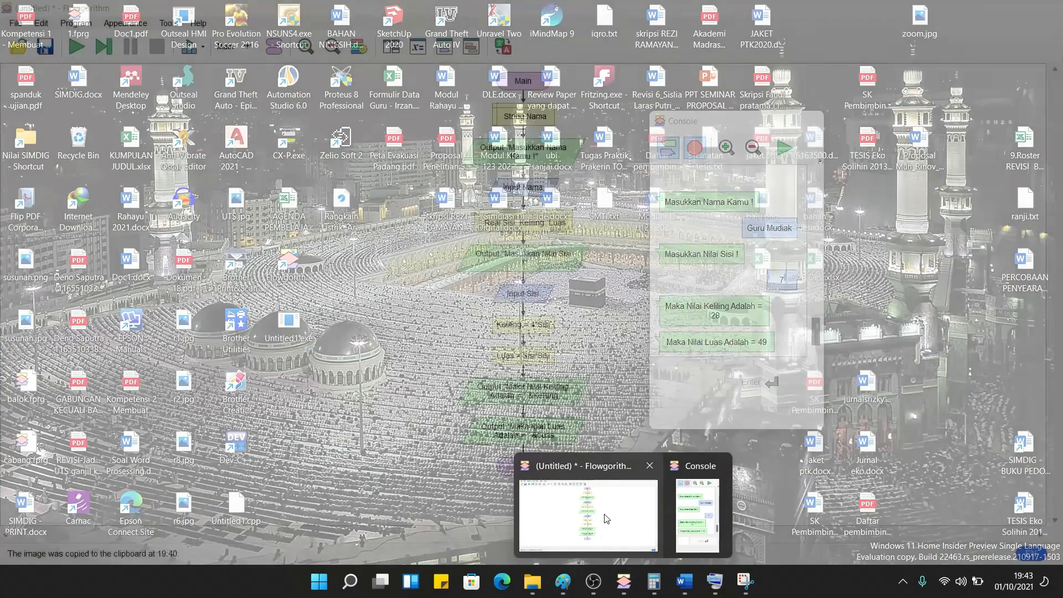
pyautogui.click(605, 515)
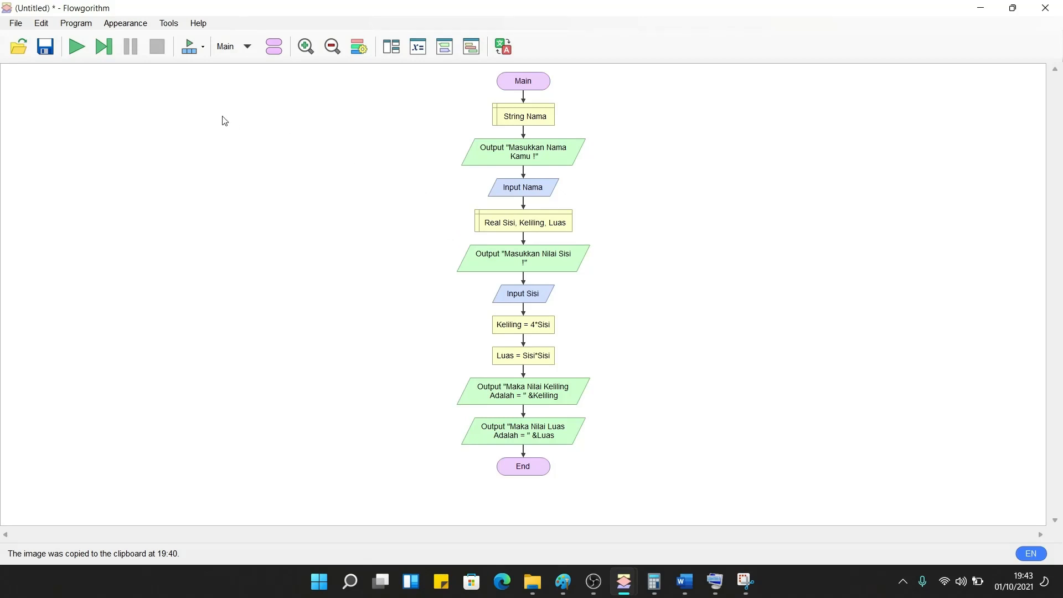
pyautogui.click(21, 25)
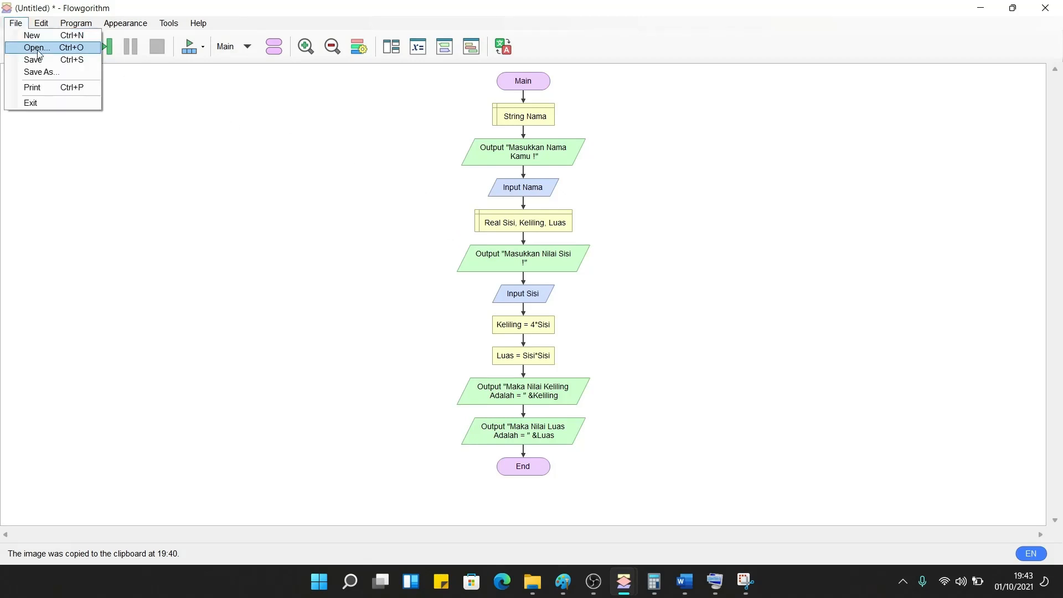
pyautogui.click(24, 134)
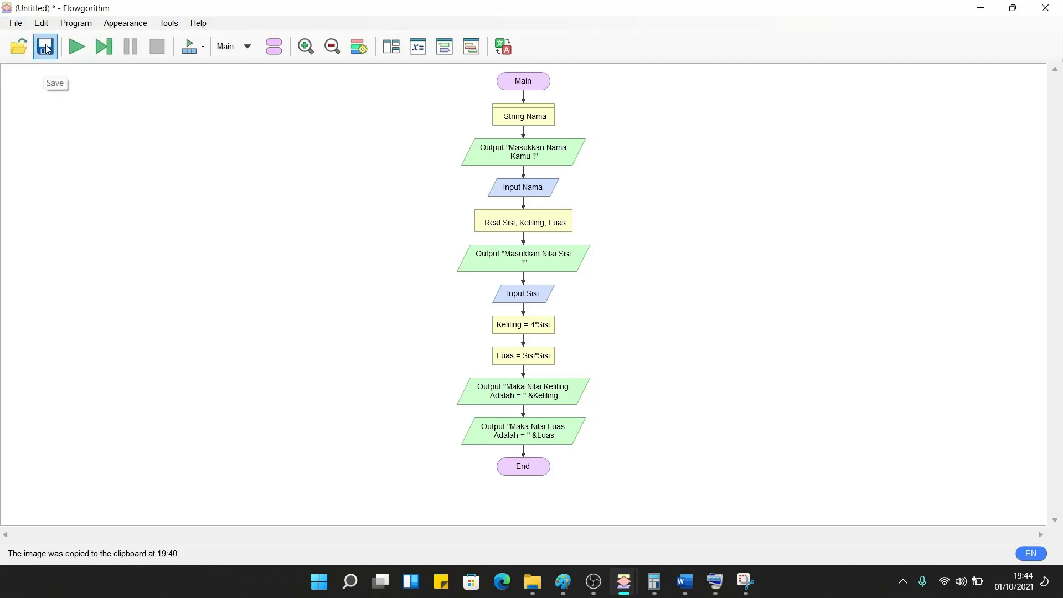
# Save the flowchart program to the Desktop as a Flowgorithm (*.fprg) file named "persegi"
pyautogui.click(46, 49)
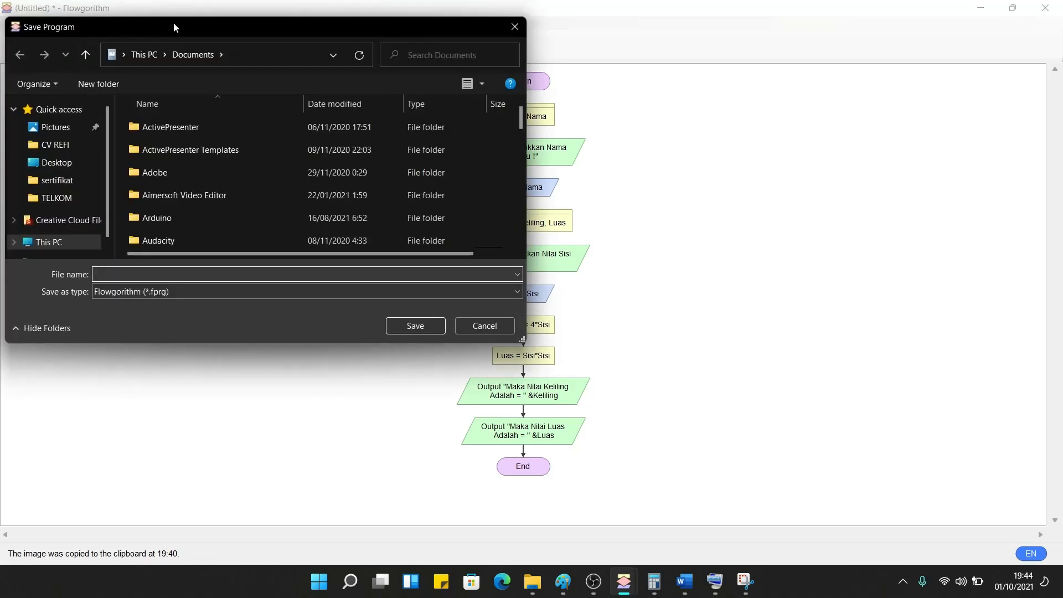
pyautogui.moveTo(174, 26); pyautogui.dragTo(407, 87)
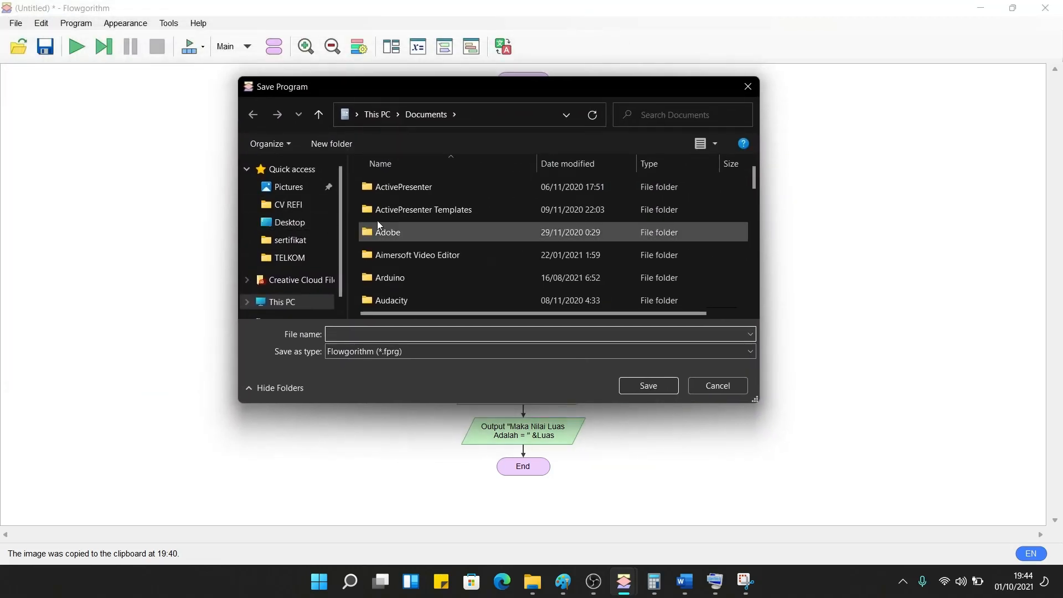
pyautogui.click(289, 223)
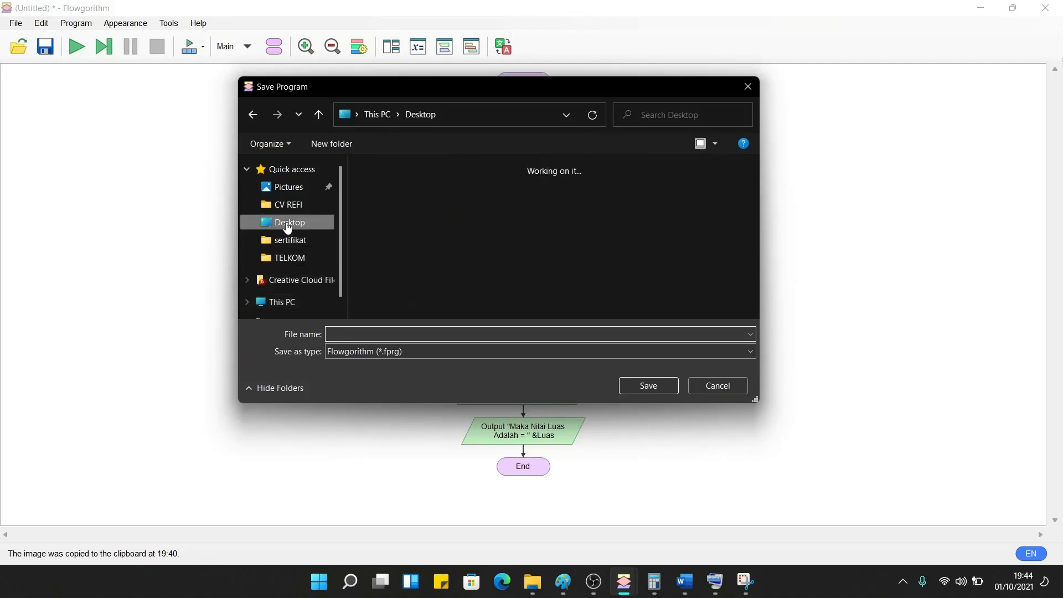
pyautogui.click(369, 334)
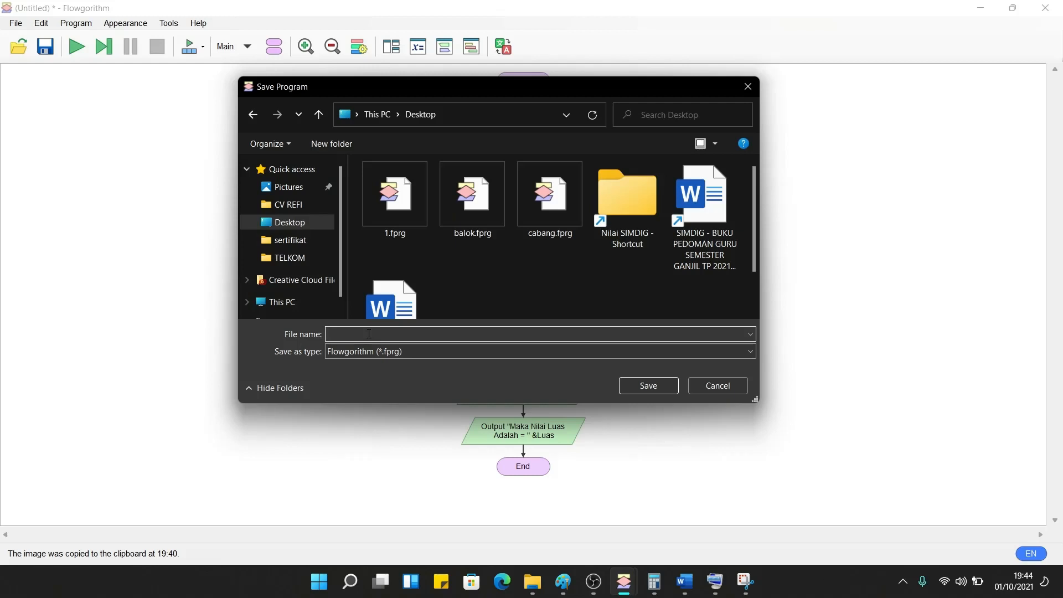
pyautogui.write('persegi')
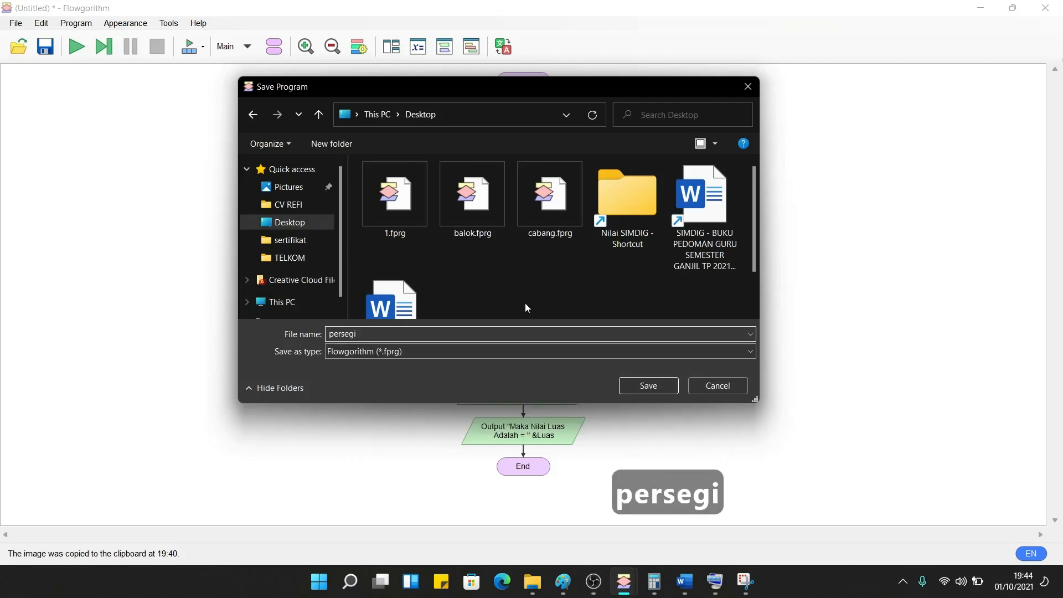
pyautogui.click(646, 384)
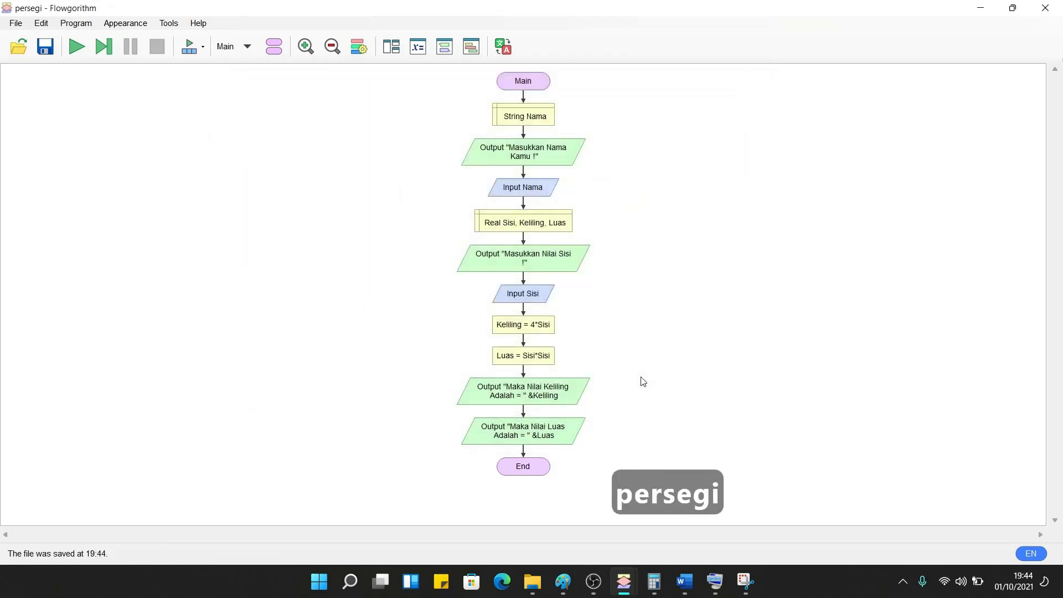